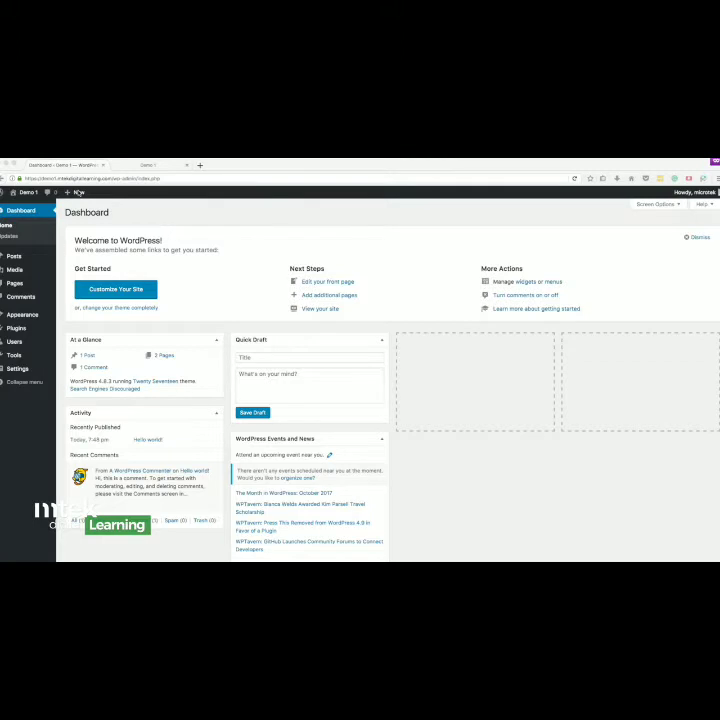
# Examine the live site's front page, including the HOMEPAGE label, the content title and its body text.
pyautogui.click(127, 168)
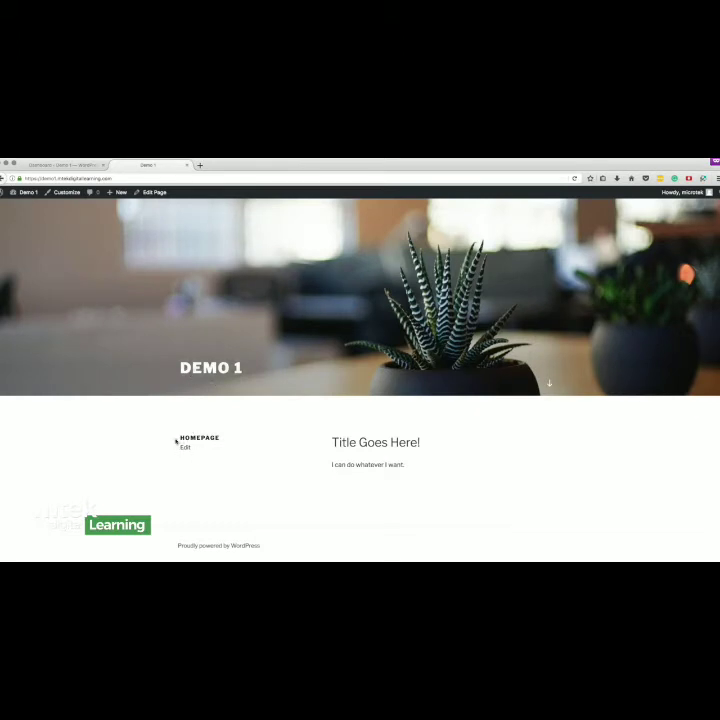
pyautogui.moveTo(176, 441); pyautogui.dragTo(249, 444)
pyautogui.click(318, 438)
pyautogui.moveTo(318, 438); pyautogui.dragTo(407, 463)
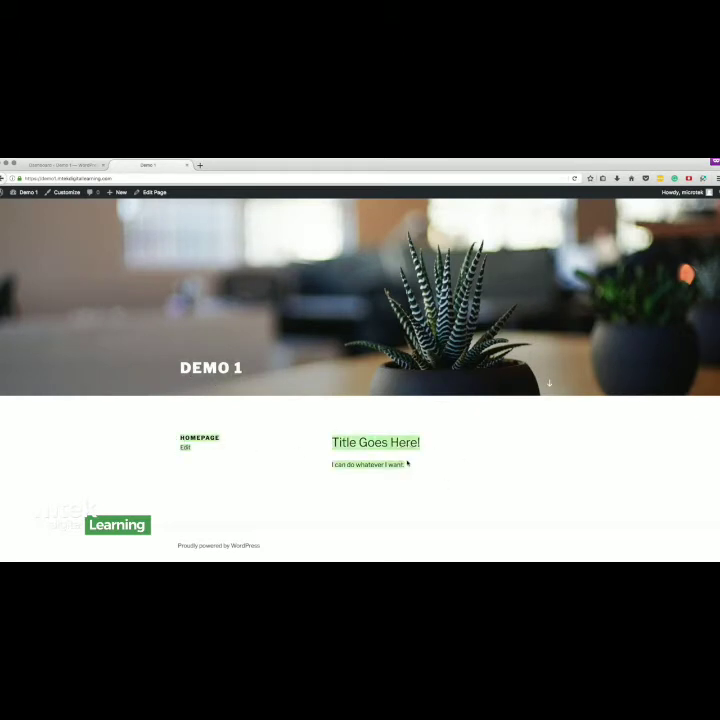
pyautogui.click(331, 442)
pyautogui.moveTo(331, 442); pyautogui.dragTo(399, 468)
pyautogui.click(325, 461)
pyautogui.click(399, 481)
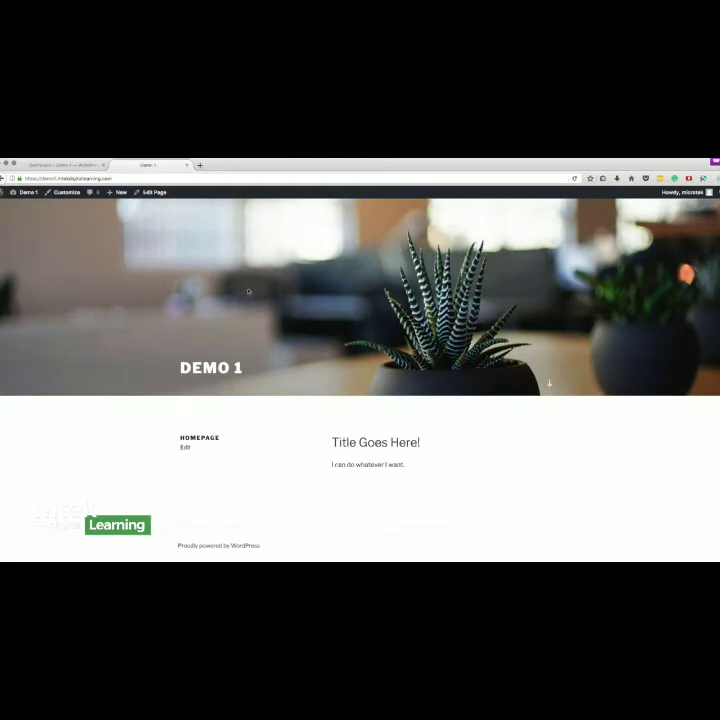
# Return to the admin dashboard and open the Site Identity settings in the theme Customizer.
pyautogui.click(70, 166)
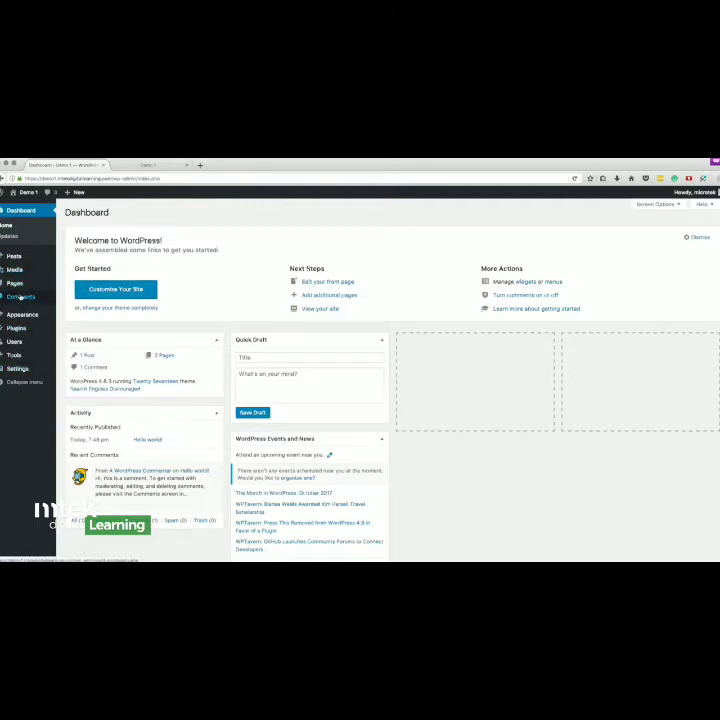
pyautogui.moveTo(27, 314)
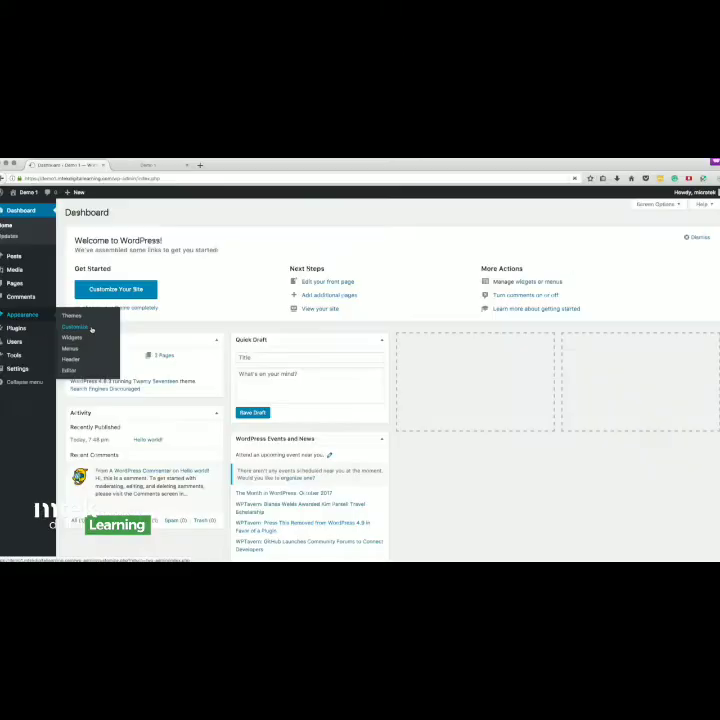
pyautogui.click(386, 304)
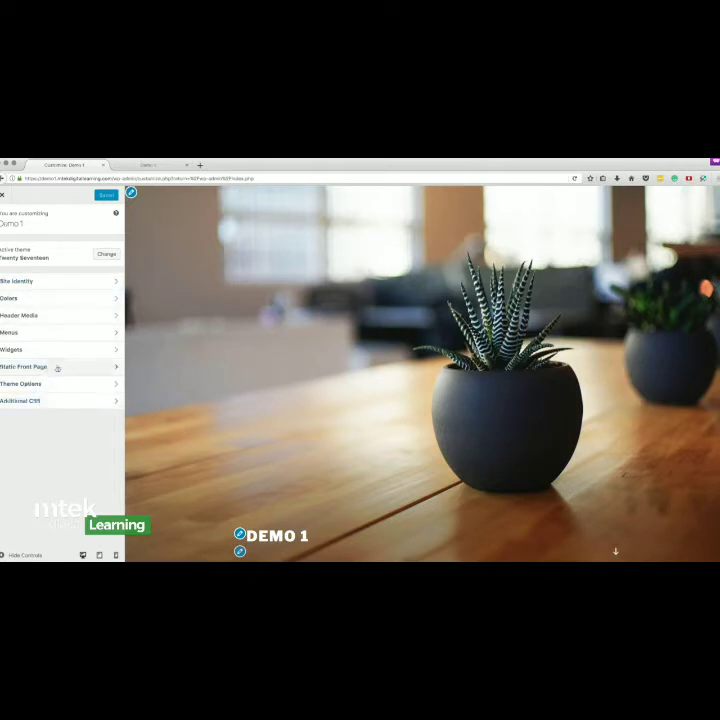
pyautogui.click(64, 284)
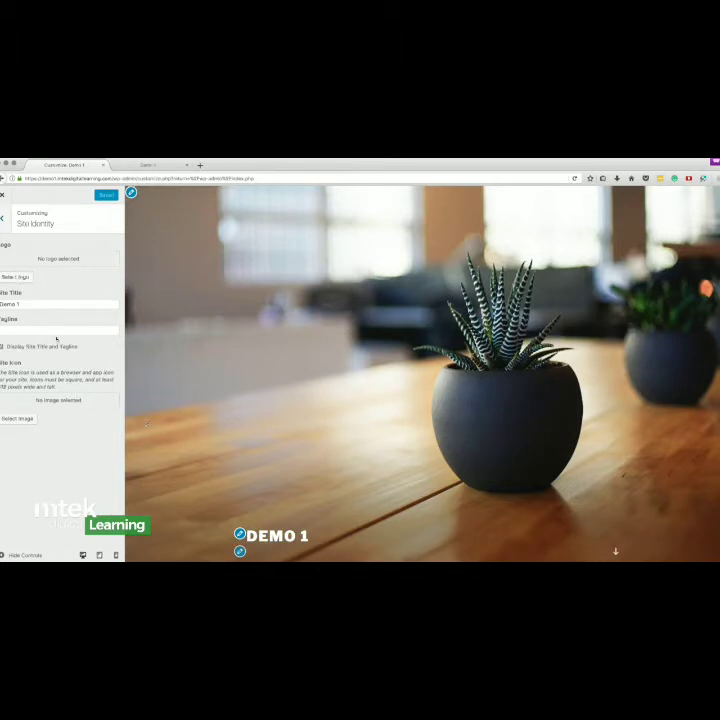
# Look at the site logo's upload and media library options, and close the dialog without choosing an image.
pyautogui.click(17, 278)
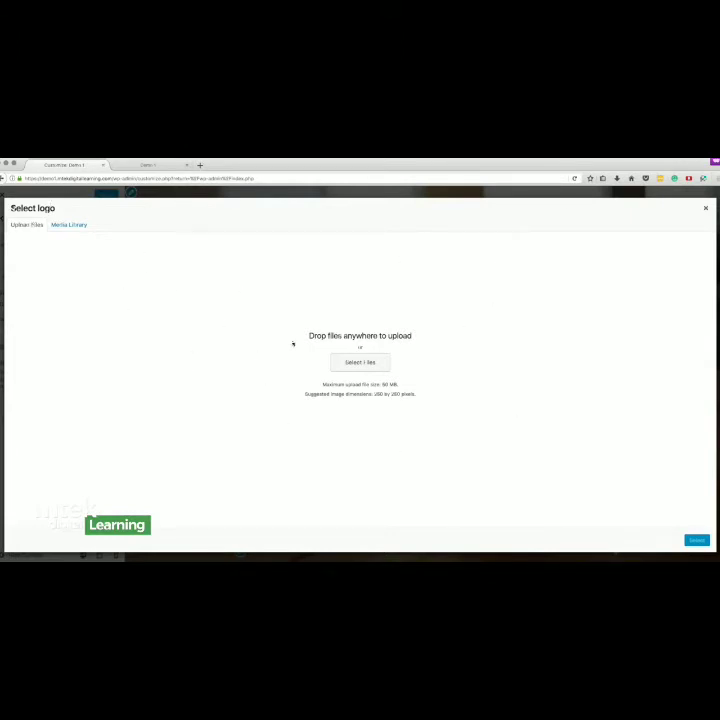
pyautogui.click(74, 226)
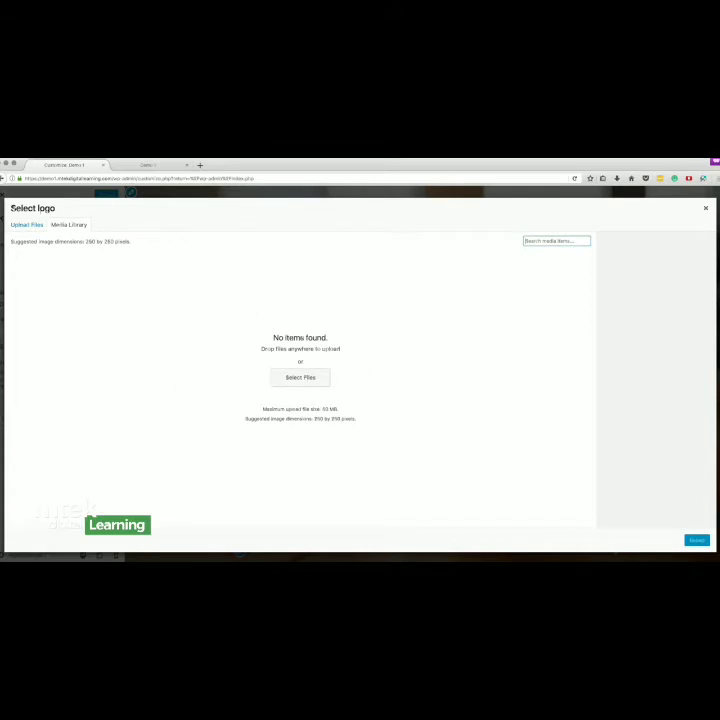
pyautogui.click(27, 225)
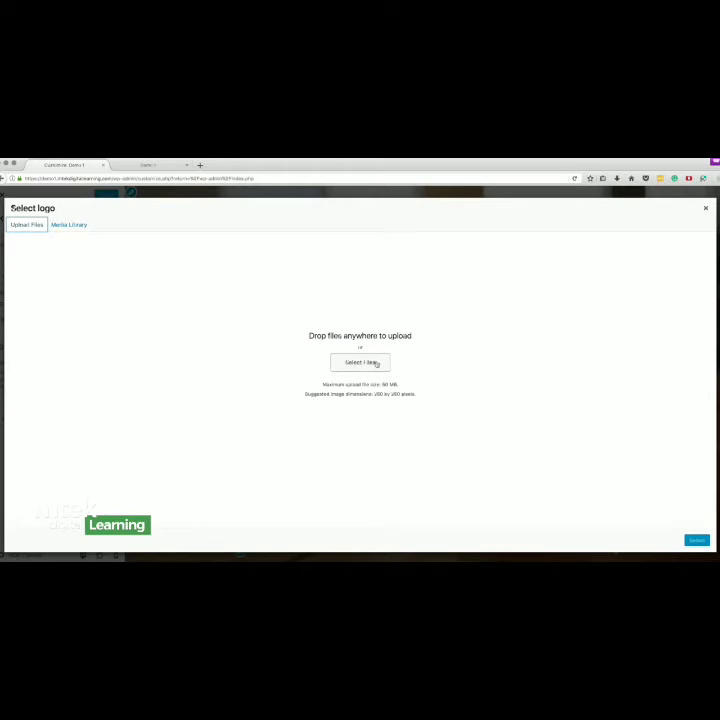
pyautogui.moveTo(309, 336); pyautogui.dragTo(392, 340)
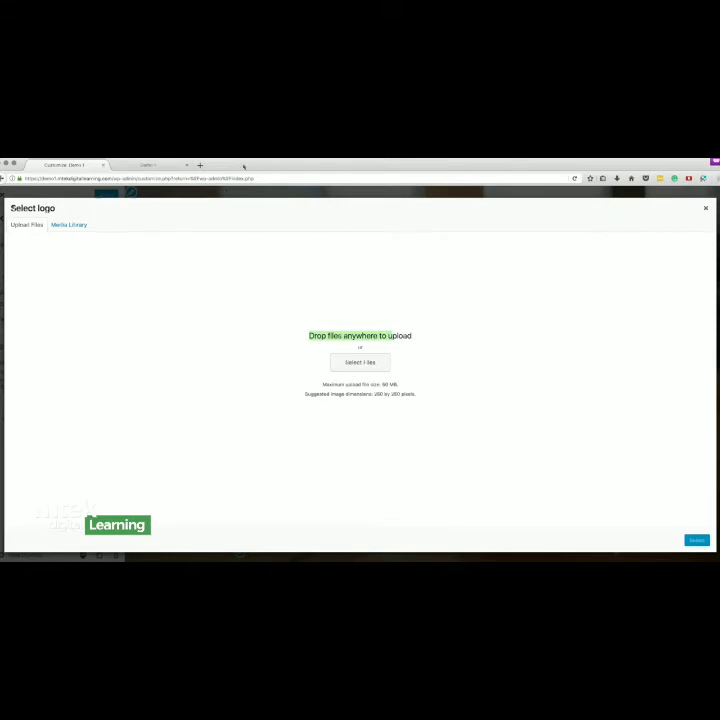
pyautogui.click(706, 208)
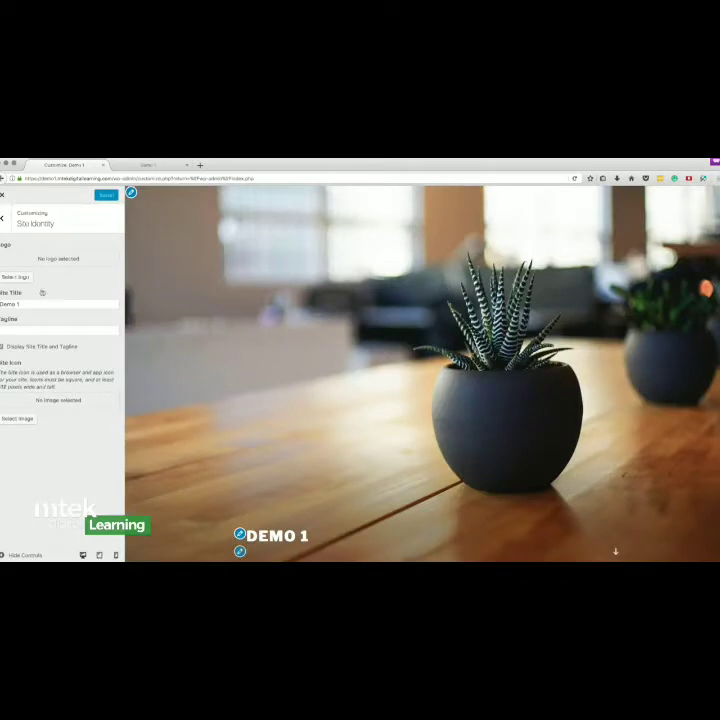
# Try hiding the site title and tagline, restore their display, and return to the Customizer's main options.
pyautogui.tripleClick(30, 303)
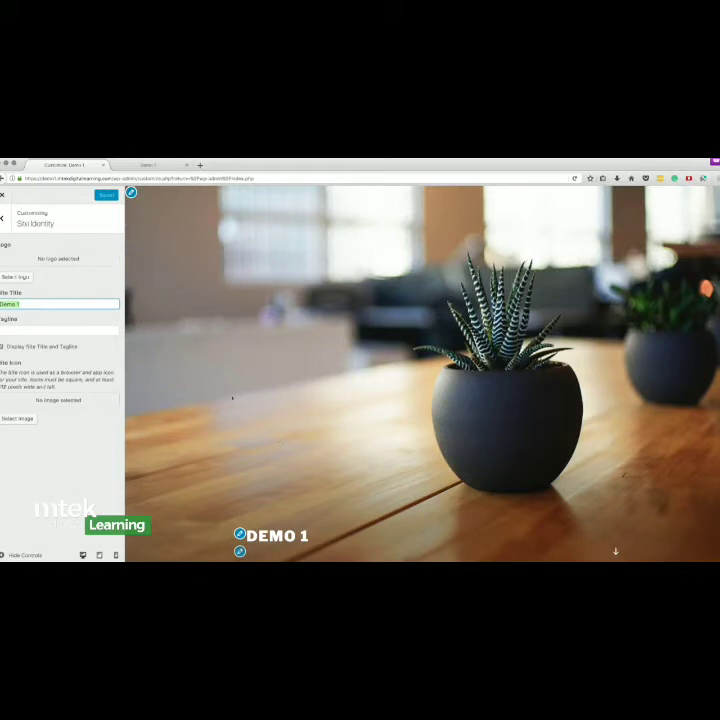
pyautogui.click(2, 346)
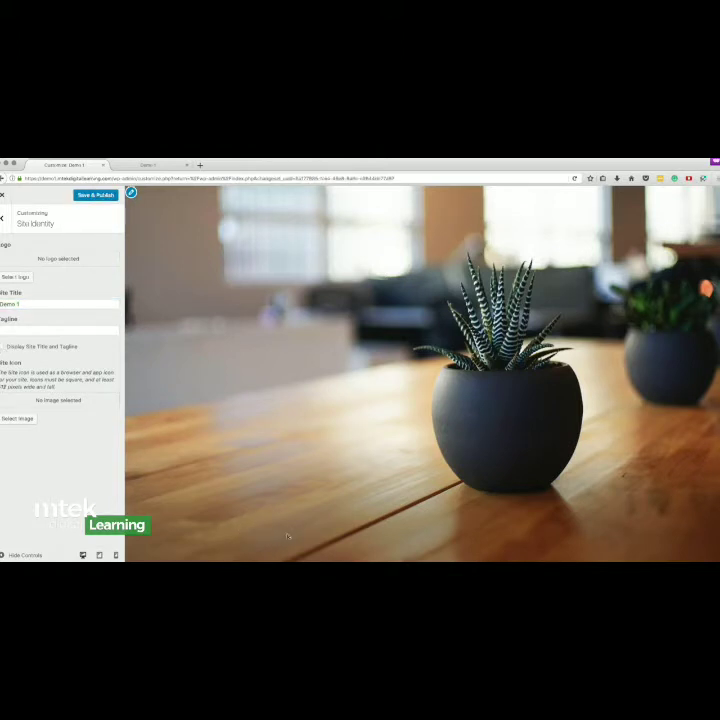
pyautogui.click(33, 350)
pyautogui.click(3, 217)
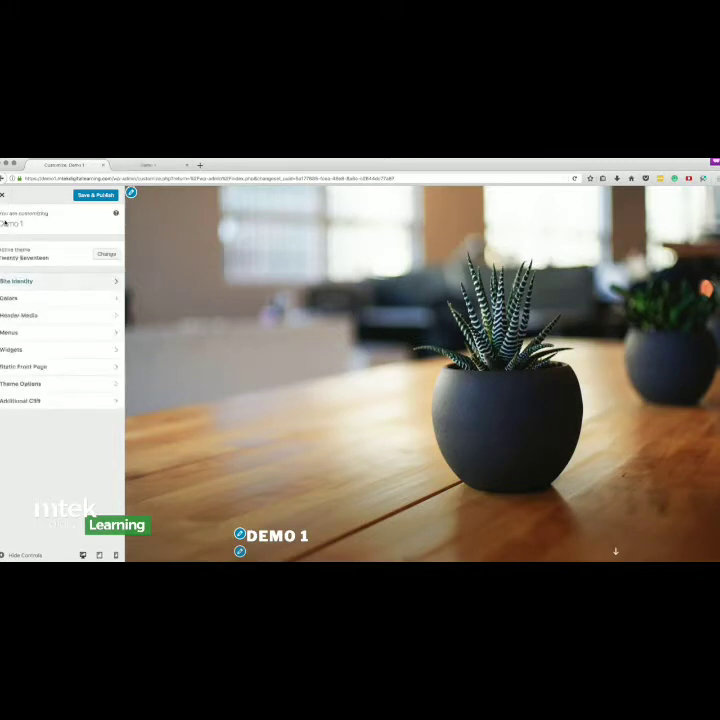
# Compare the Dark and Light color schemes in the Colors settings, and set the color scheme to Custom.
pyautogui.click(51, 302)
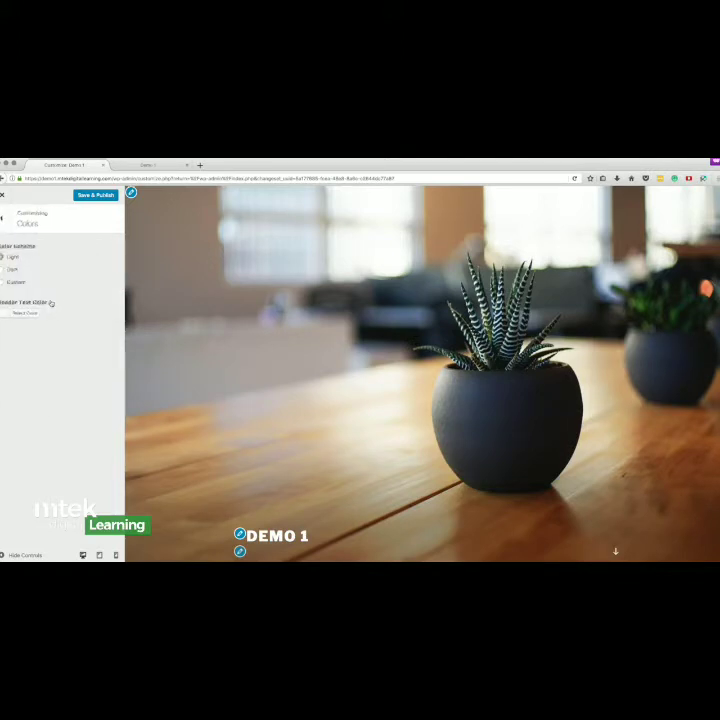
pyautogui.click(2, 270)
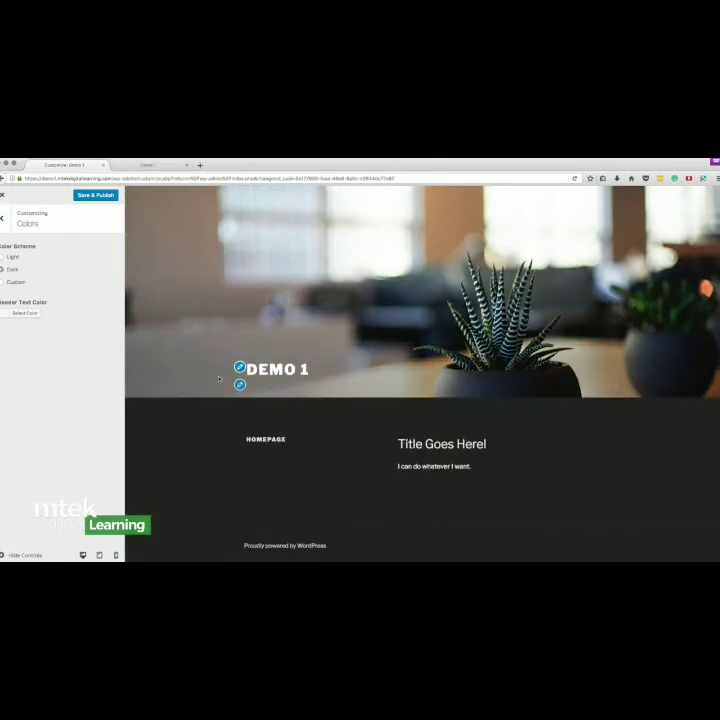
pyautogui.click(2, 257)
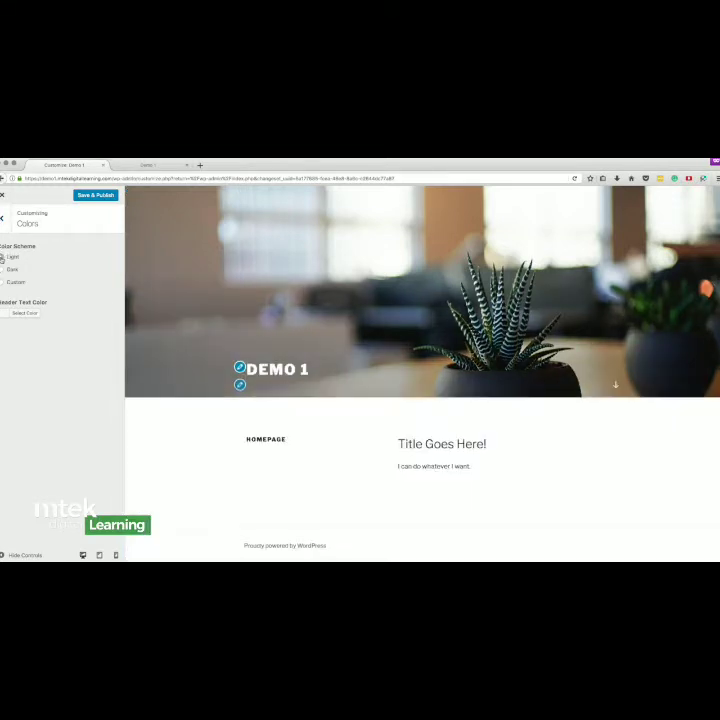
pyautogui.click(2, 270)
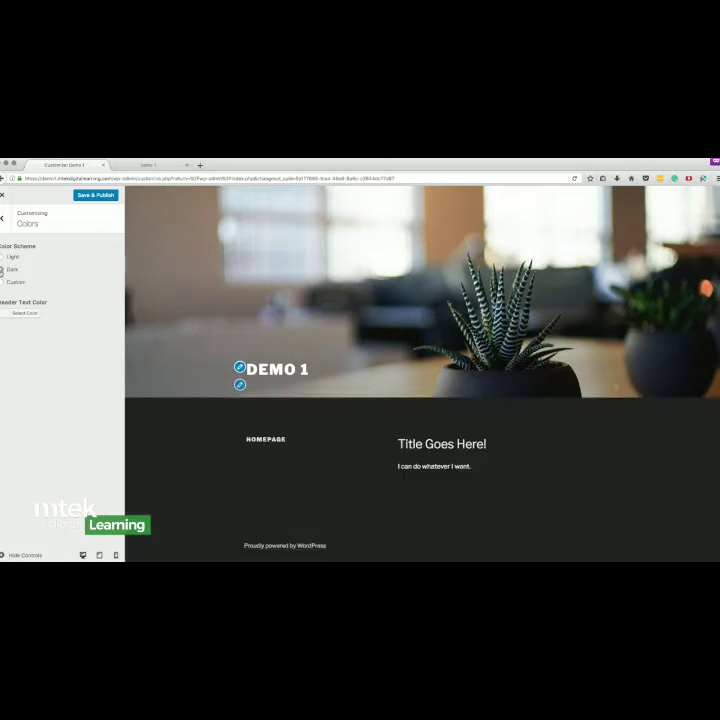
pyautogui.click(2, 282)
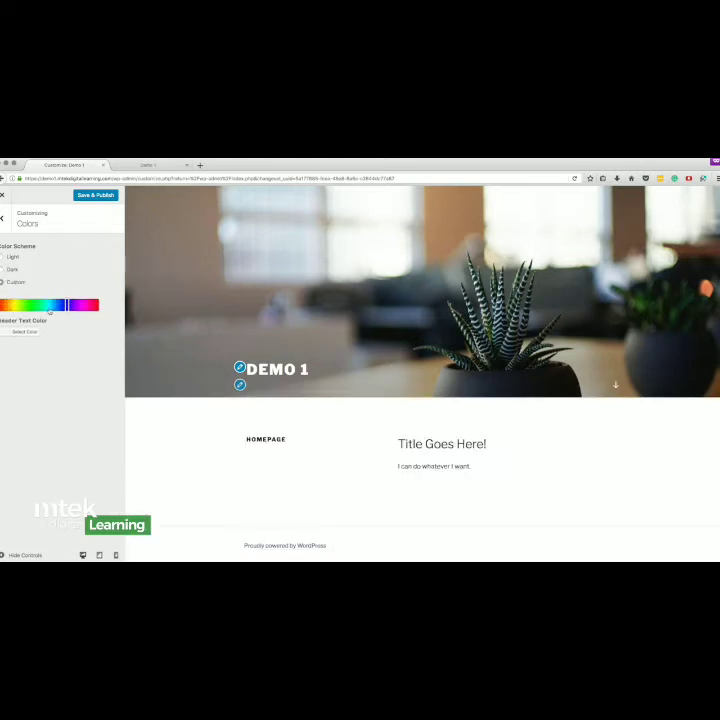
# Try several hues for the custom color scheme, checking the footer text, and set the hue to green.
pyautogui.moveTo(50, 304); pyautogui.dragTo(32, 302)
pyautogui.click(77, 309)
pyautogui.click(66, 302)
pyautogui.moveTo(45, 305)
pyautogui.mouseDown()
pyautogui.moveTo(67, 306)
pyautogui.moveTo(11, 304)
pyautogui.moveTo(53, 305)
pyautogui.mouseUp()
pyautogui.moveTo(332, 546); pyautogui.dragTo(231, 537)
pyautogui.moveTo(54, 304); pyautogui.dragTo(28, 304)
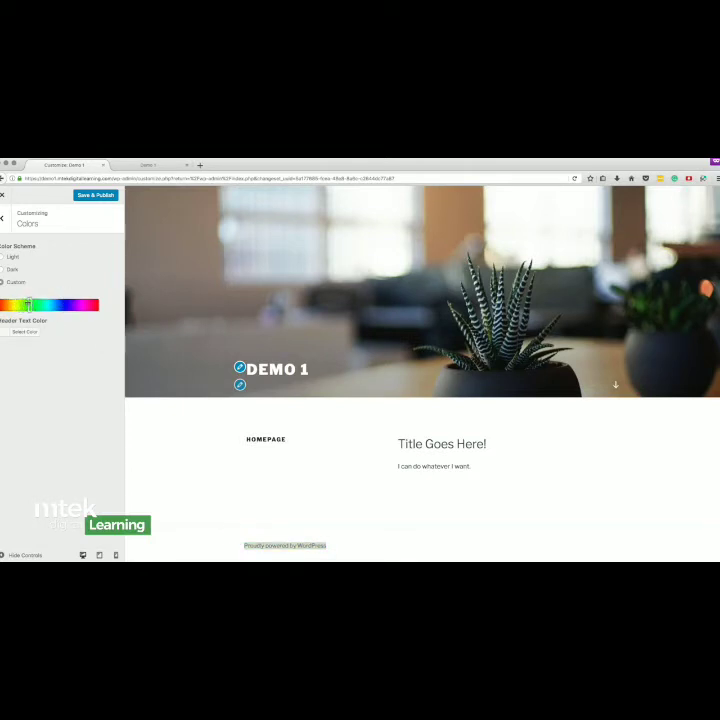
pyautogui.click(154, 538)
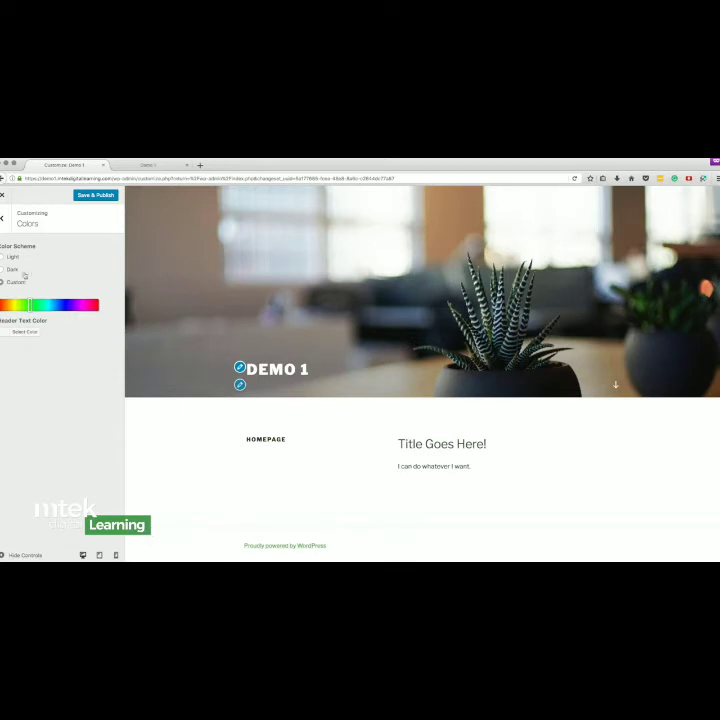
pyautogui.click(10, 305)
pyautogui.moveTo(10, 305); pyautogui.dragTo(28, 304)
# Try red, green, blue, yellow, orange and purple as the header text color, and set it back to white.
pyautogui.click(4, 332)
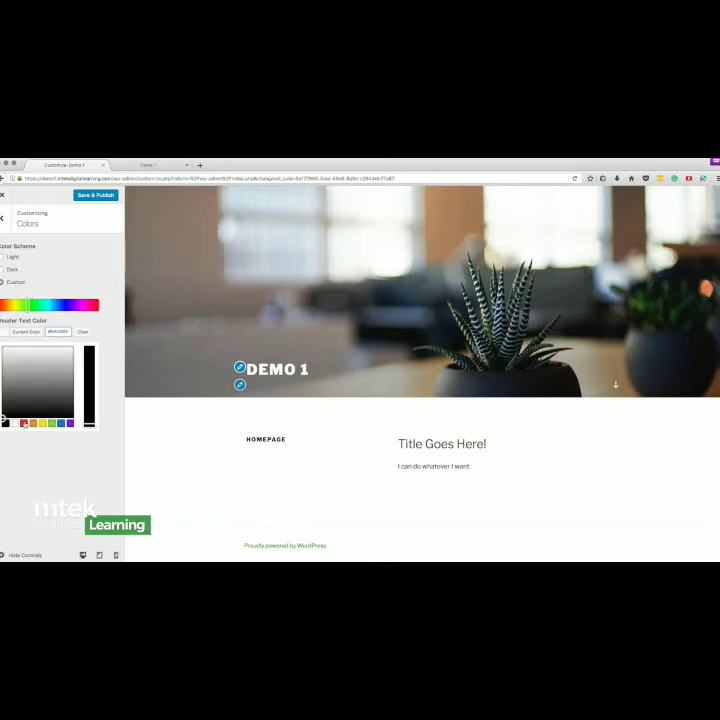
pyautogui.click(25, 424)
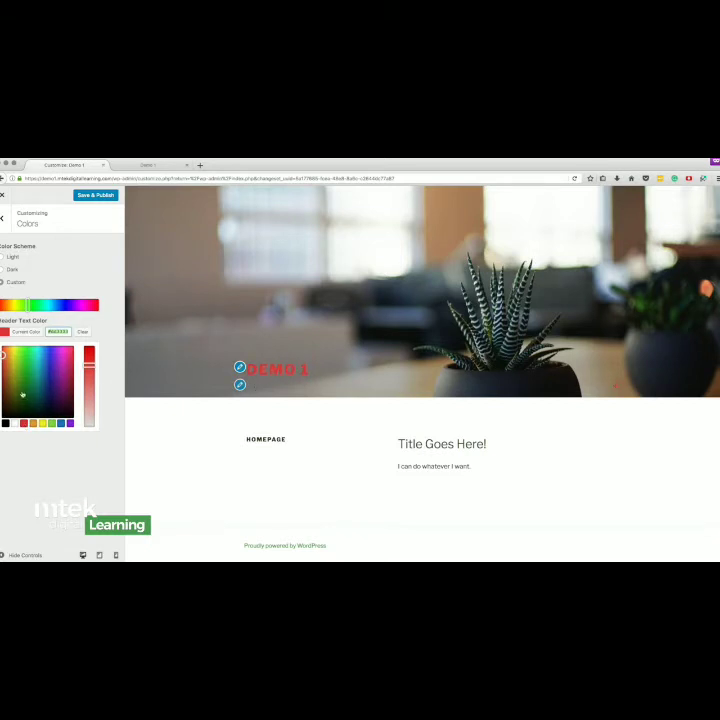
pyautogui.click(50, 423)
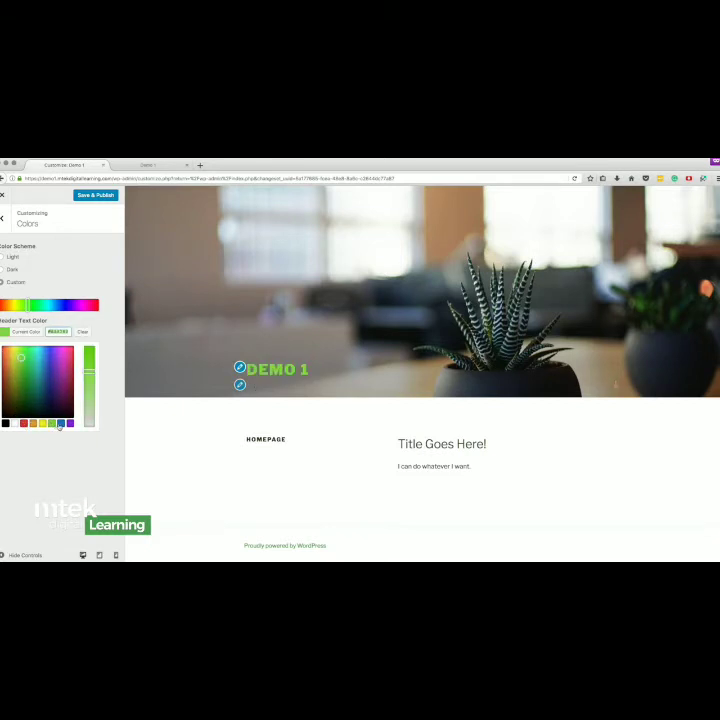
pyautogui.click(60, 423)
pyautogui.click(42, 423)
pyautogui.click(33, 423)
pyautogui.click(24, 423)
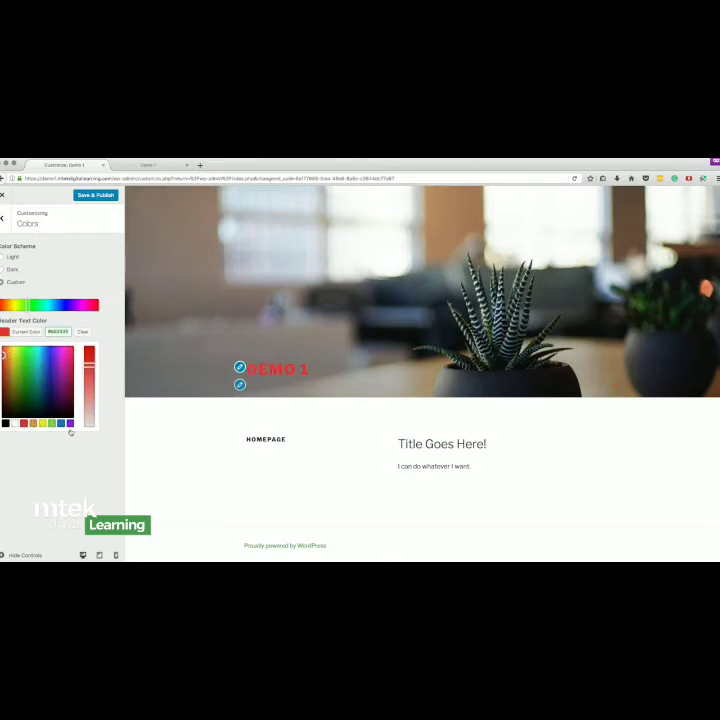
pyautogui.click(70, 423)
pyautogui.click(60, 423)
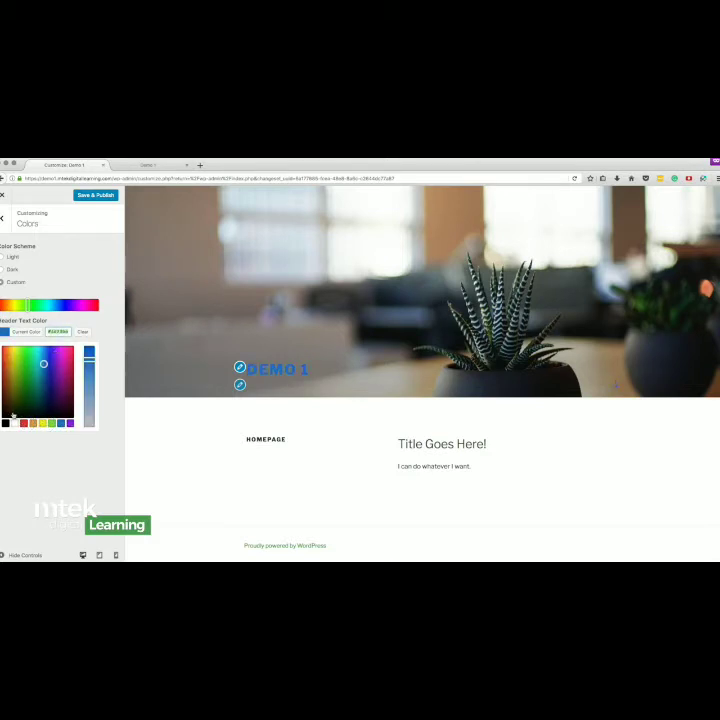
pyautogui.click(14, 423)
pyautogui.click(40, 468)
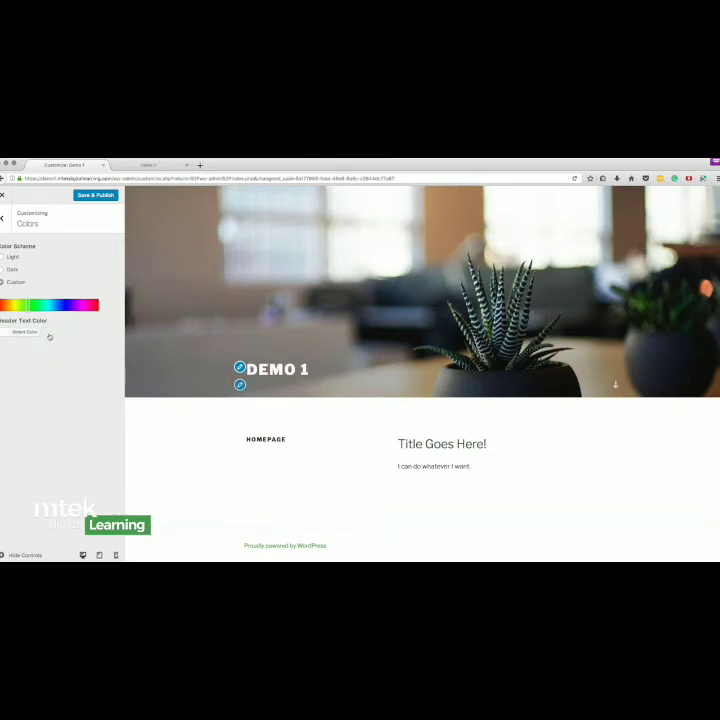
# Look at the Customizer's Additional CSS editor and return to the main options without adding any code.
pyautogui.click(4, 222)
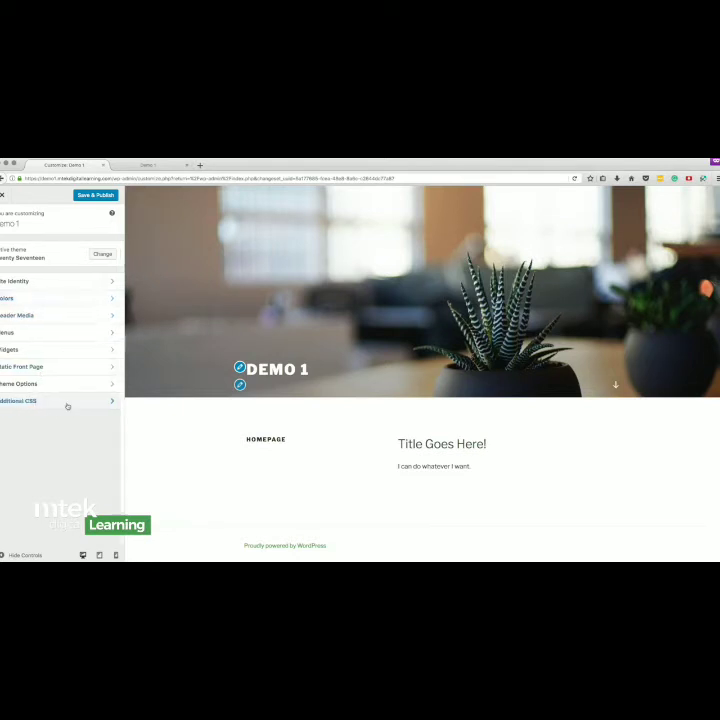
pyautogui.click(67, 404)
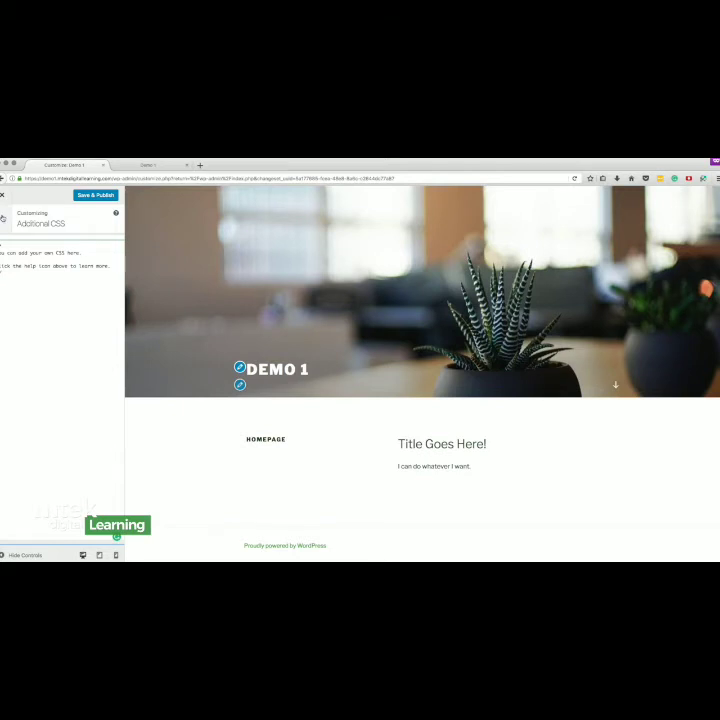
pyautogui.click(2, 217)
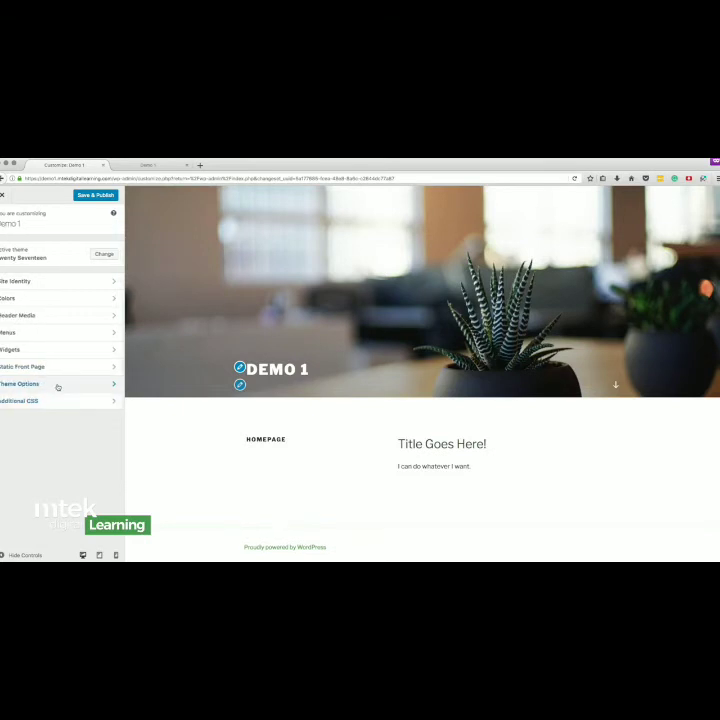
# Open Theme Options and view the pages available for Front Page Section 1 Content without choosing one.
pyautogui.click(57, 386)
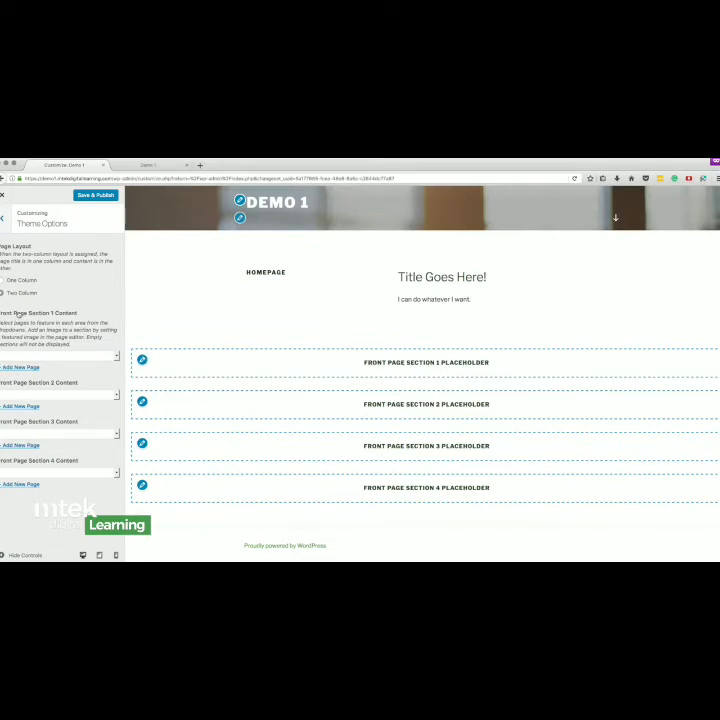
pyautogui.moveTo(13, 313); pyautogui.dragTo(79, 314)
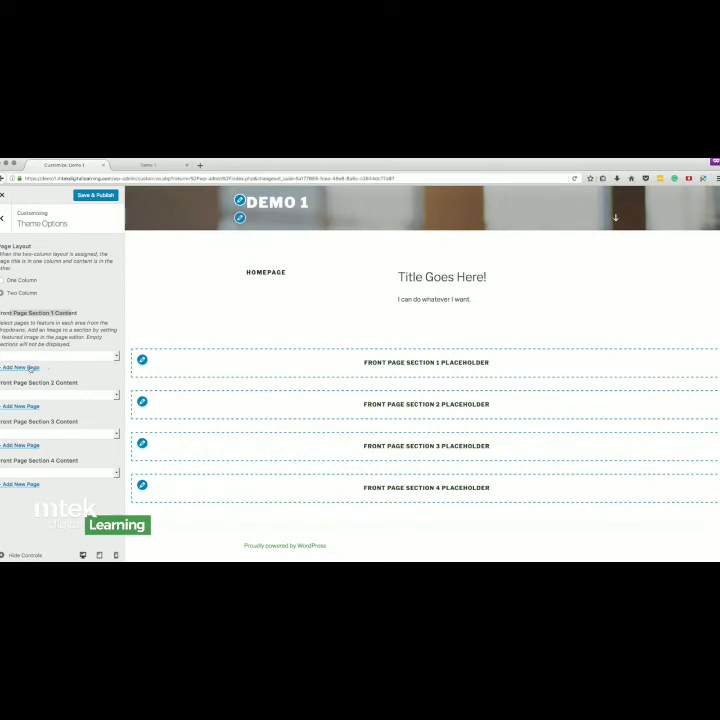
pyautogui.click(117, 356)
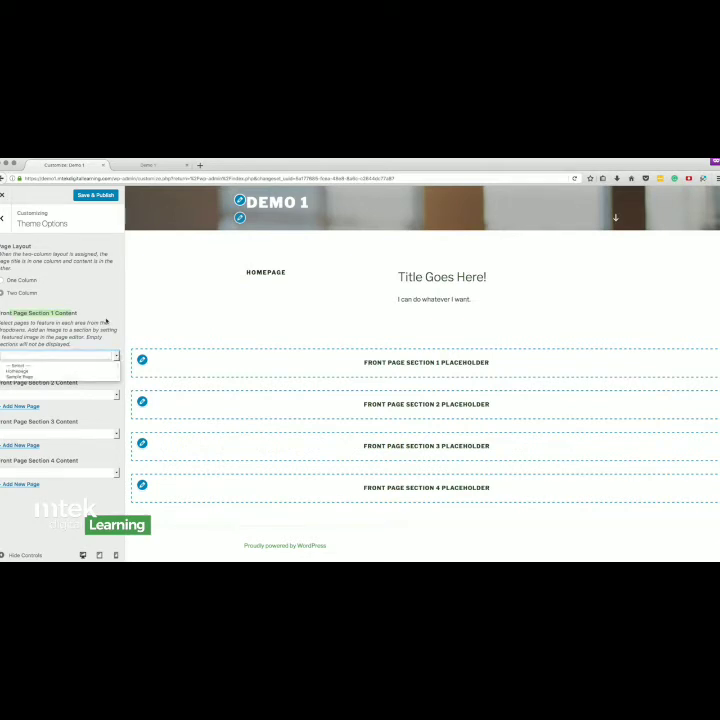
pyautogui.click(106, 320)
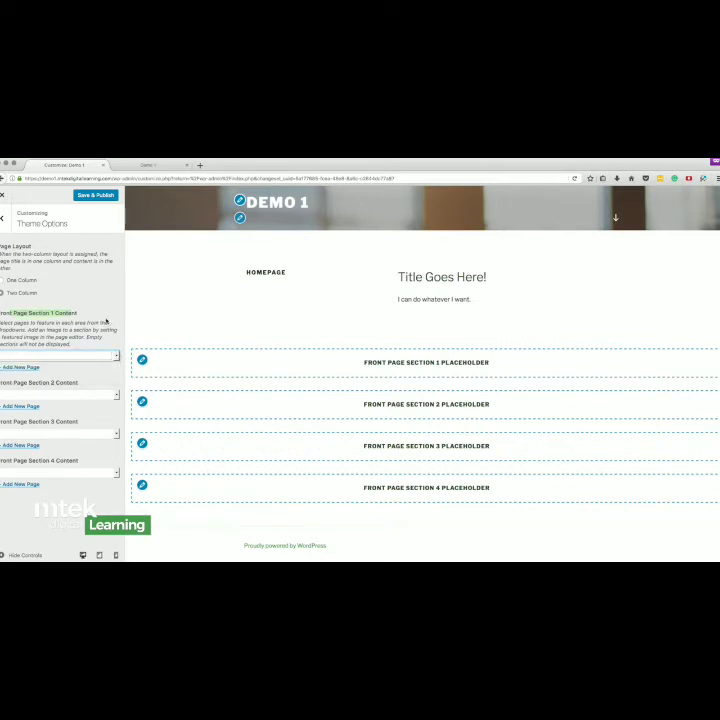
# Show the new page title field for Front Page Section 1, compare the one-column and two-column layouts, and leave Two Column selected.
pyautogui.click(19, 367)
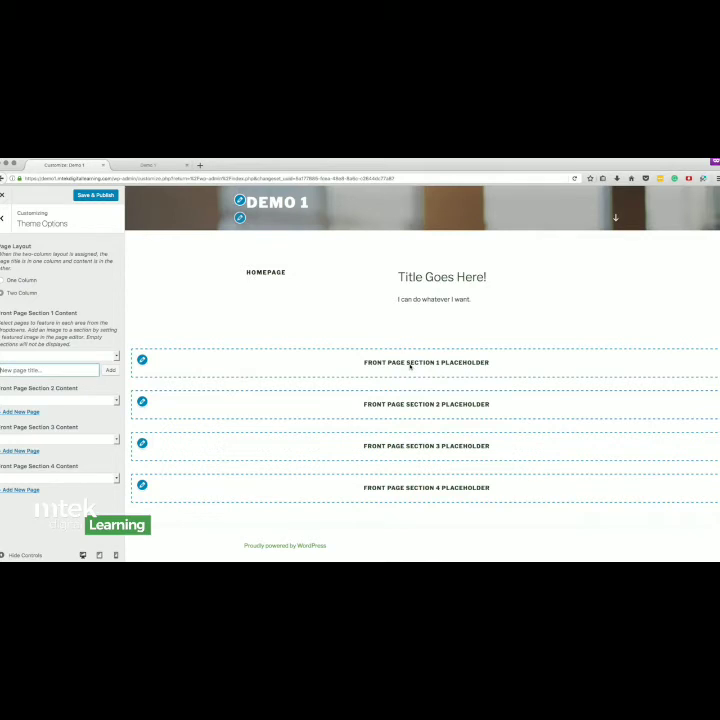
pyautogui.click(72, 351)
pyautogui.click(12, 283)
pyautogui.click(5, 291)
pyautogui.click(3, 282)
pyautogui.click(3, 292)
pyautogui.click(3, 282)
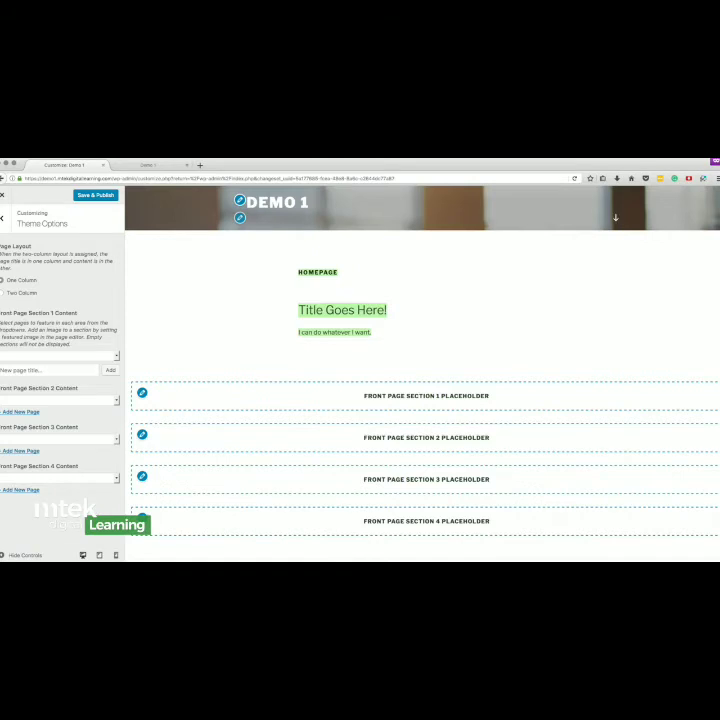
pyautogui.click(3, 292)
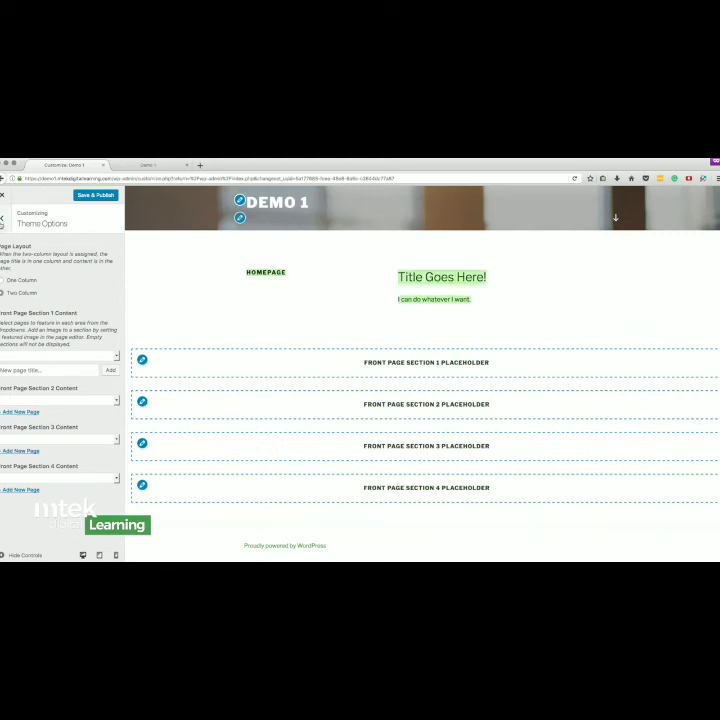
pyautogui.click(3, 217)
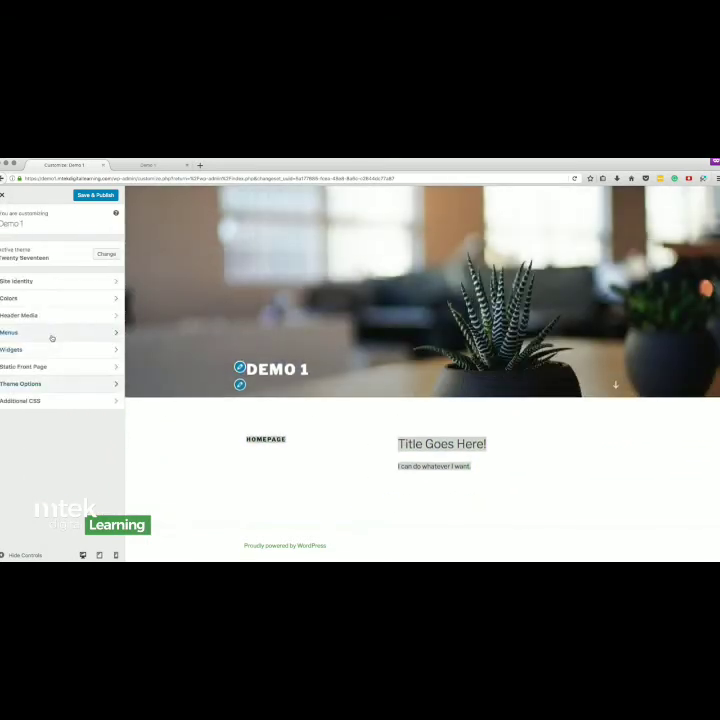
# View the Customizer's Menus and Static Front Page settings and return to the main options without changing anything.
pyautogui.click(65, 333)
pyautogui.click(8, 220)
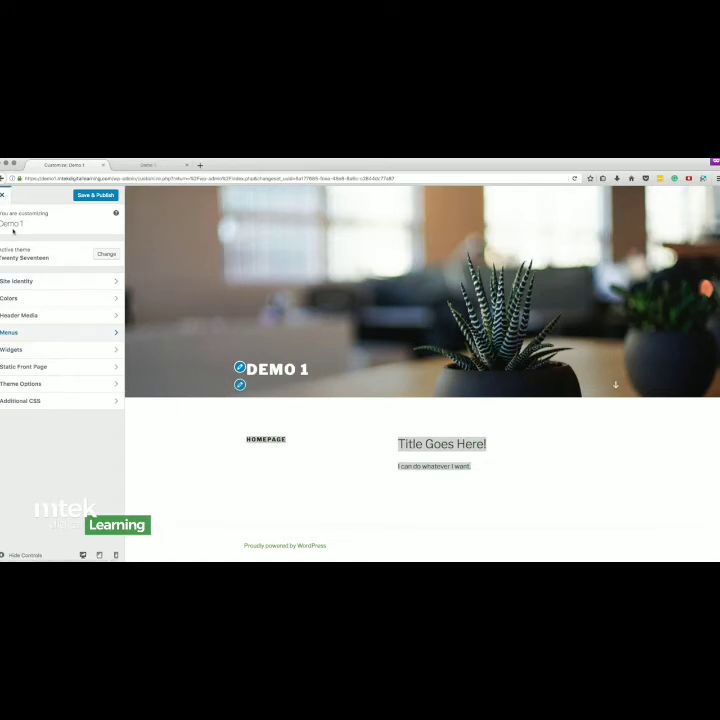
pyautogui.click(67, 368)
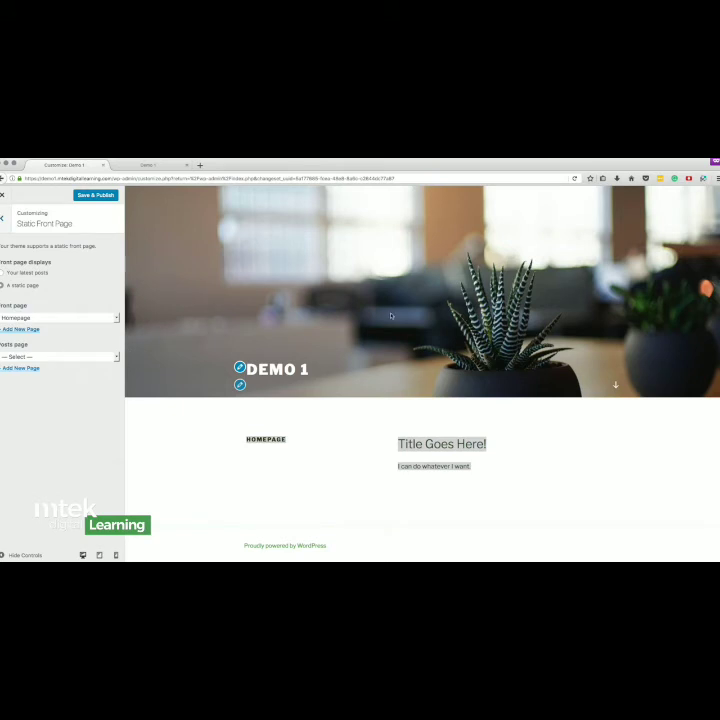
pyautogui.click(3, 218)
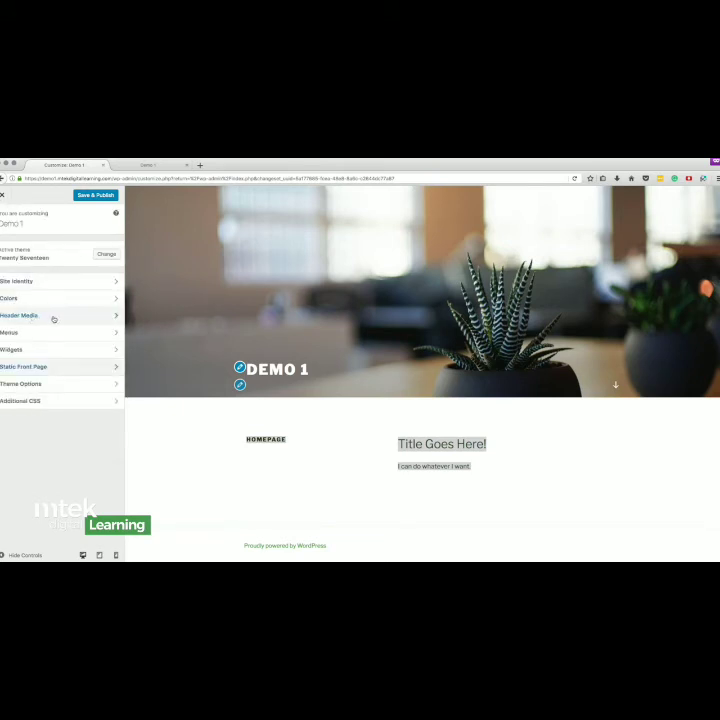
# Hide the current header image in the Header Media settings and restore it by choosing the suggested potted-plant image.
pyautogui.click(64, 318)
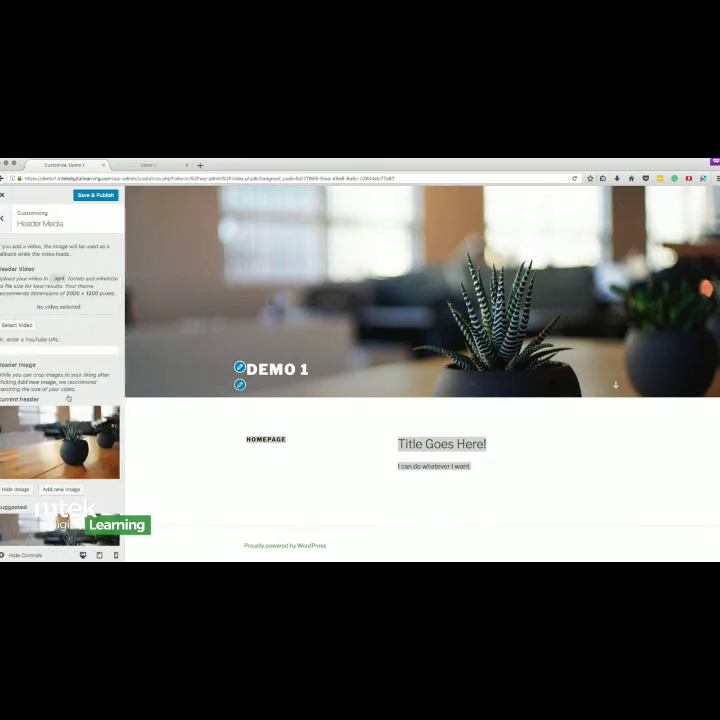
pyautogui.scroll(-1, 38, 401)
pyautogui.scroll(-1, 38, 399)
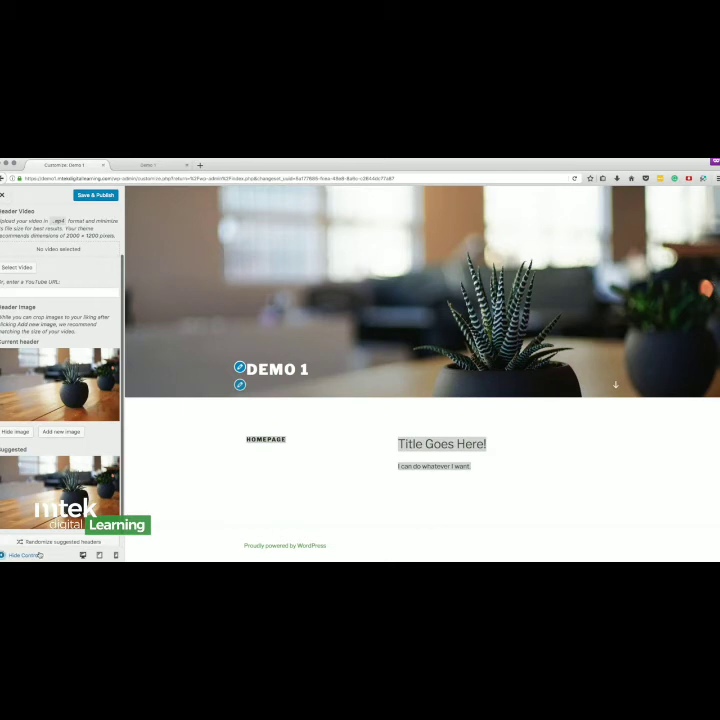
pyautogui.scroll(-1, 60, 480)
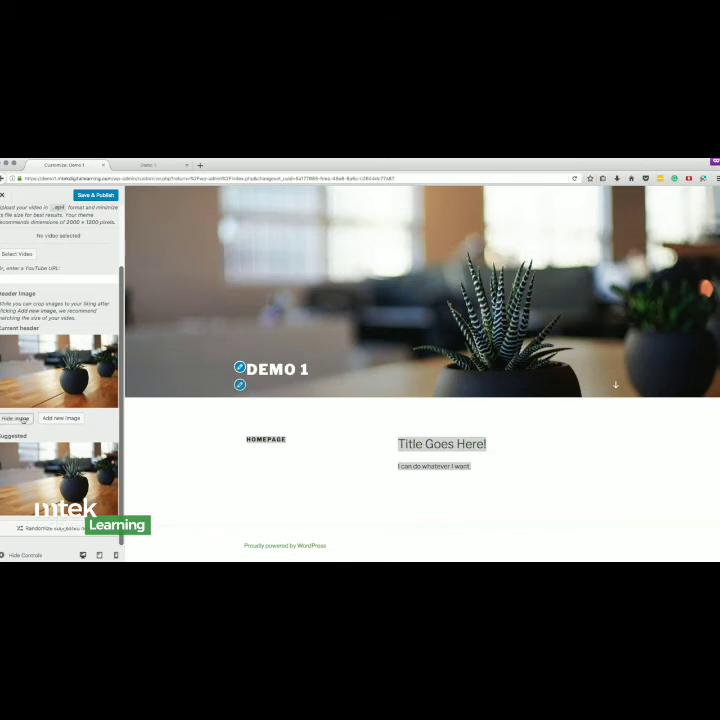
pyautogui.click(18, 418)
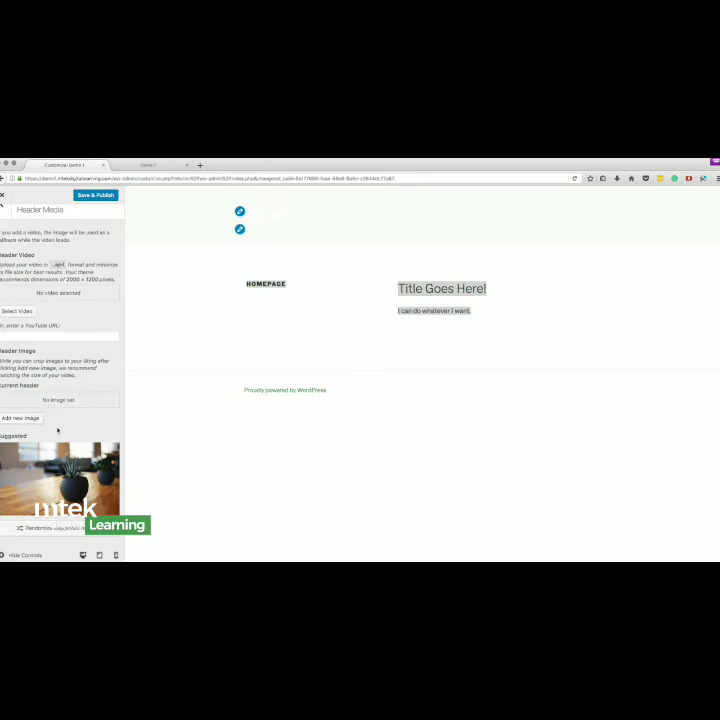
pyautogui.scroll(1, 60, 380)
pyautogui.scroll(-1, 60, 380)
pyautogui.scroll(1, 62, 350)
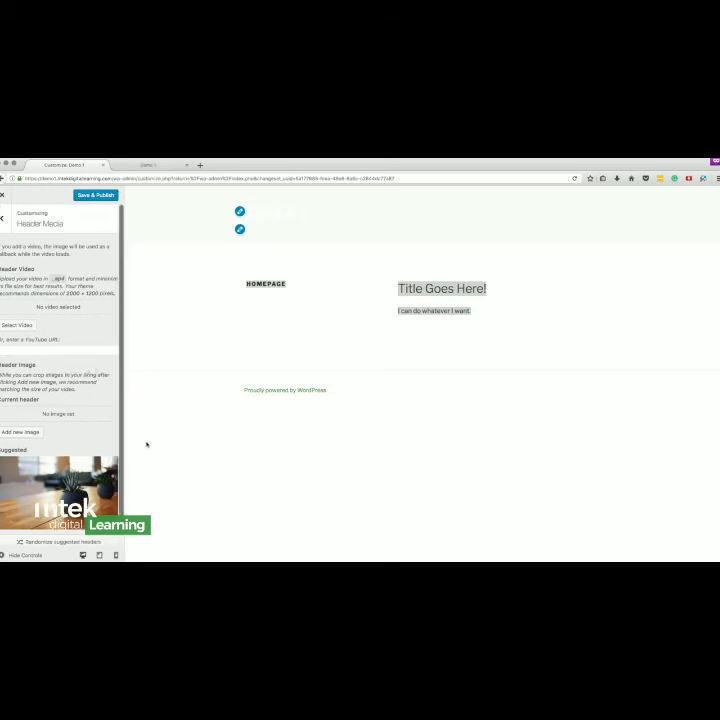
pyautogui.scroll(-1, 50, 350)
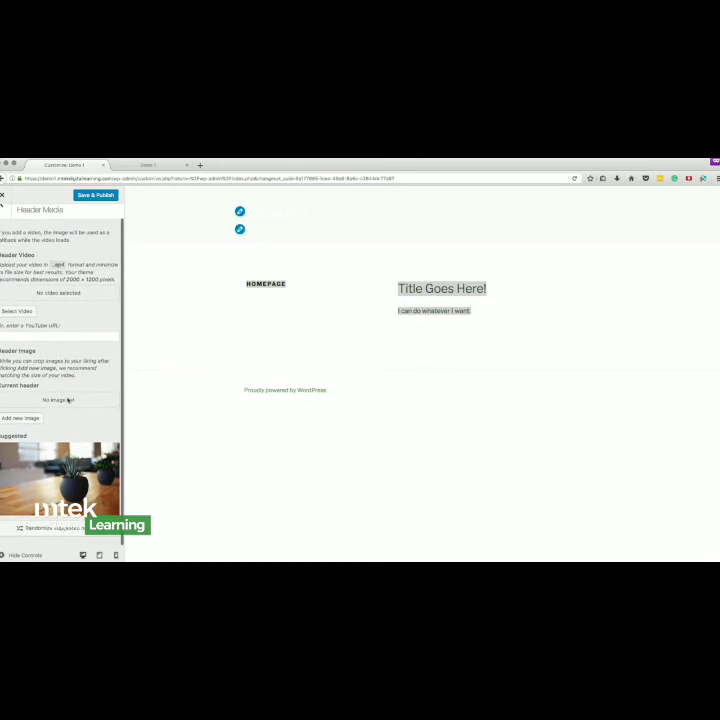
pyautogui.click(84, 450)
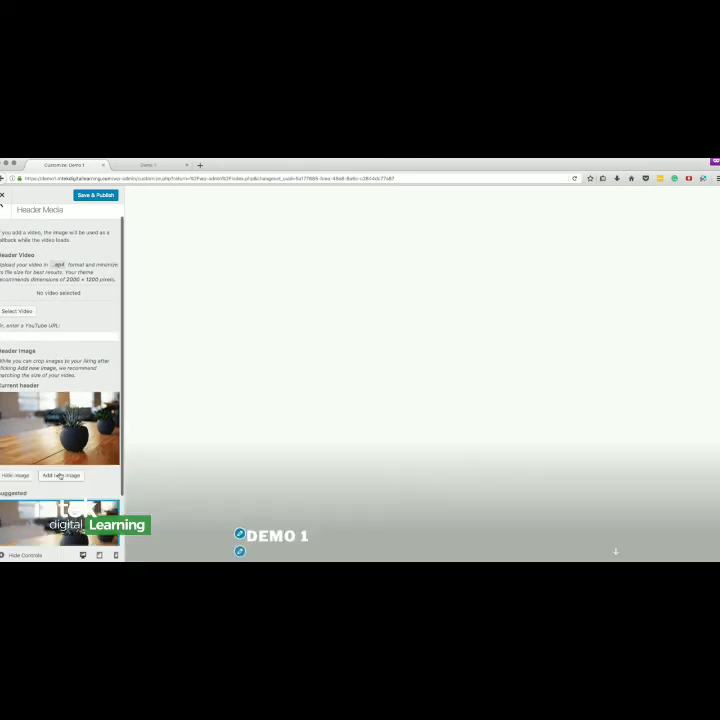
pyautogui.scroll(-2, 84, 433)
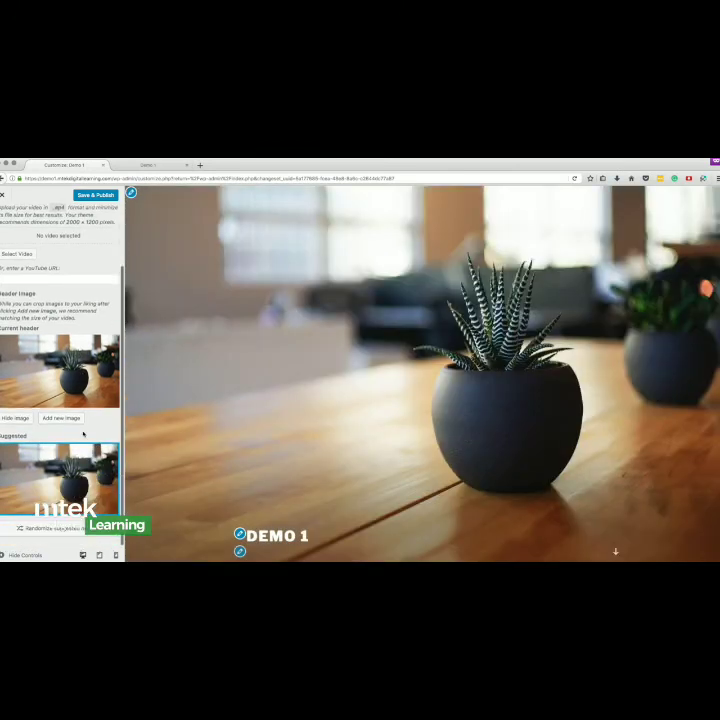
# Randomize the suggested header images and check how the header looks in the homepage preview.
pyautogui.click(66, 528)
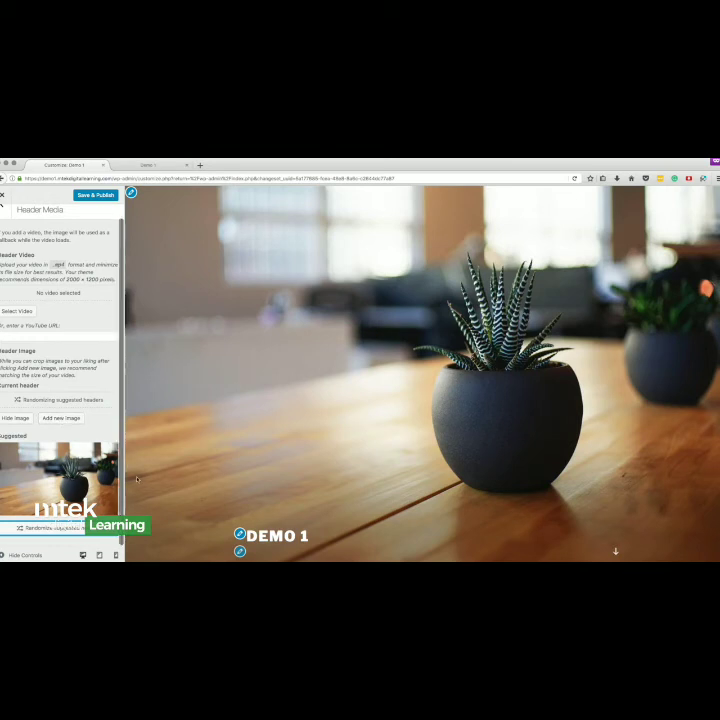
pyautogui.scroll(-5, 354, 466)
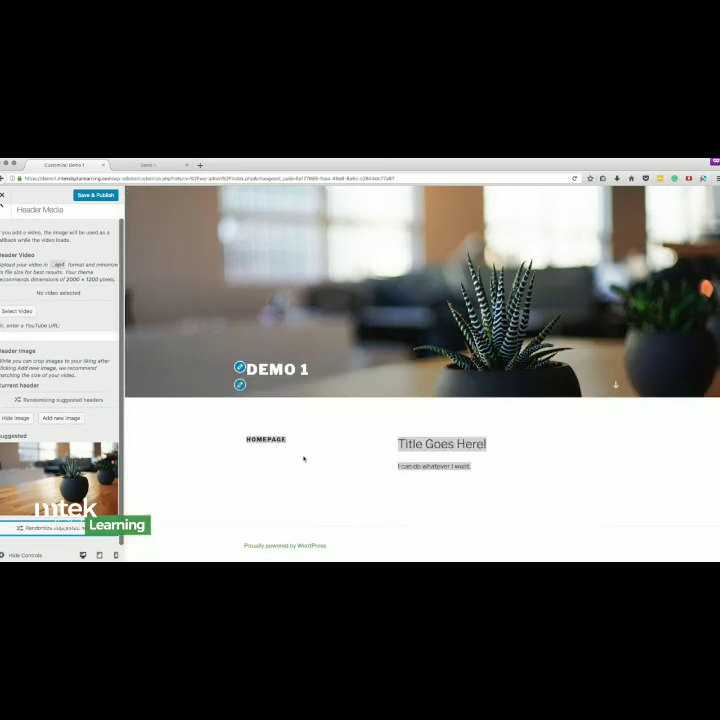
pyautogui.scroll(2, 350, 473)
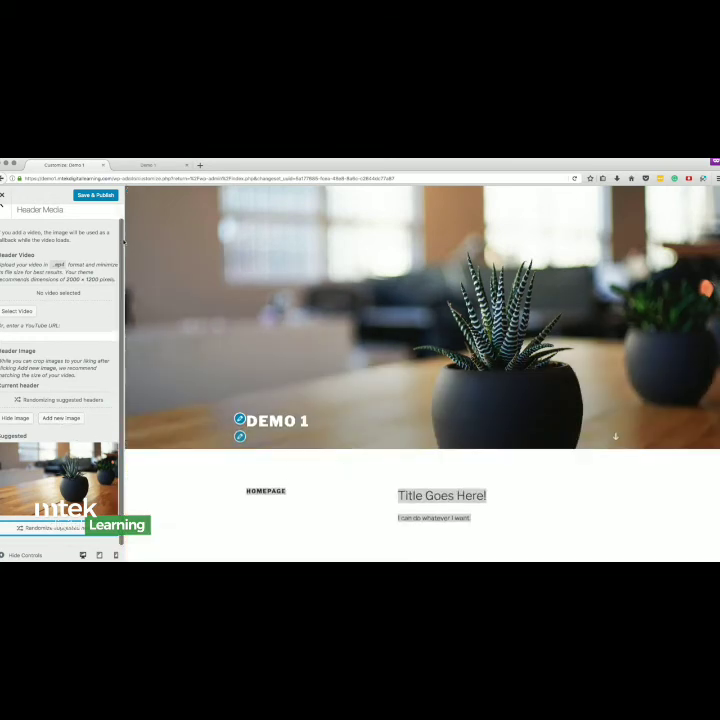
pyautogui.scroll(1, 93, 262)
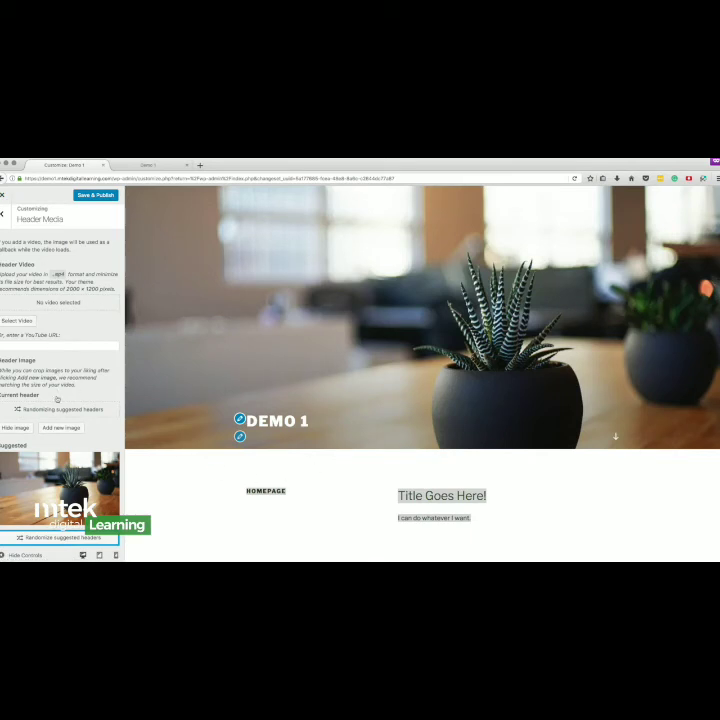
pyautogui.scroll(1, 64, 331)
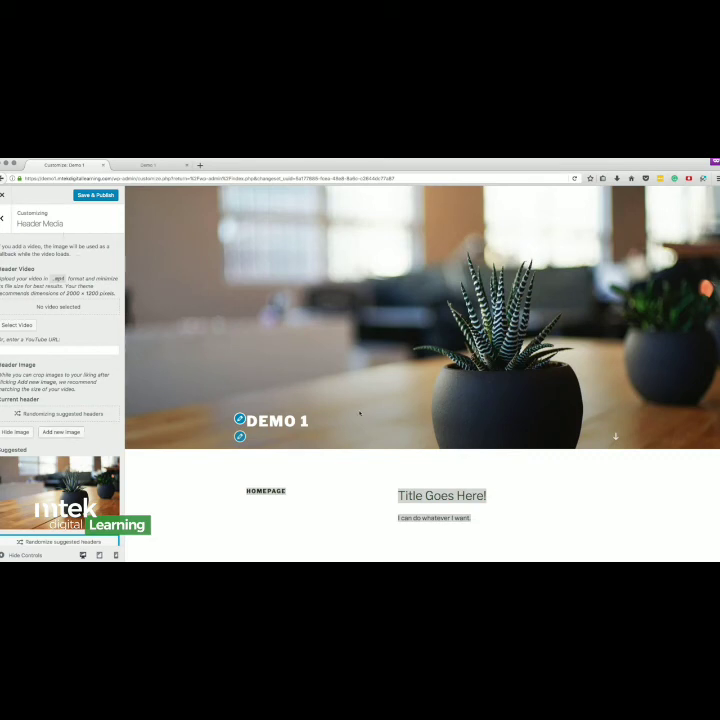
pyautogui.scroll(-1, 243, 194)
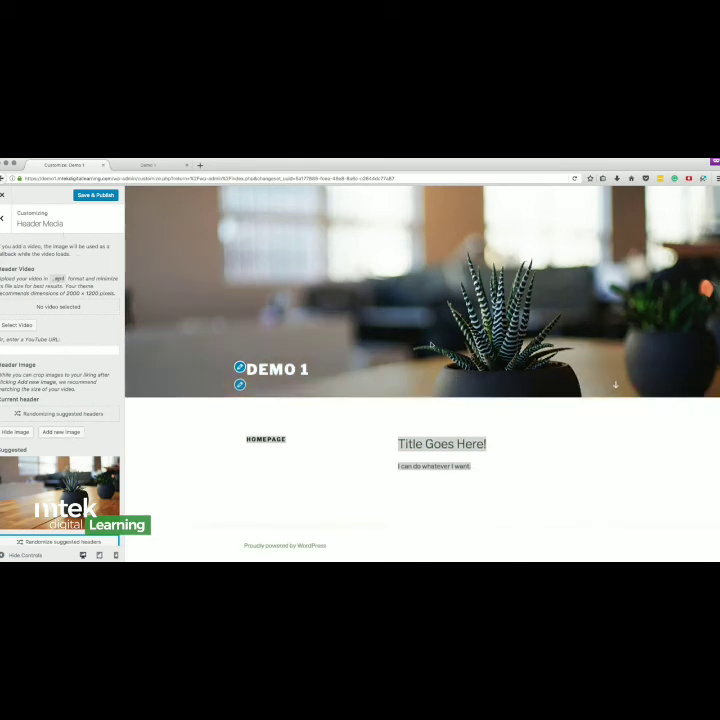
# Leave Header Media and close the Customizer without saving the changes, returning to the dashboard.
pyautogui.click(5, 221)
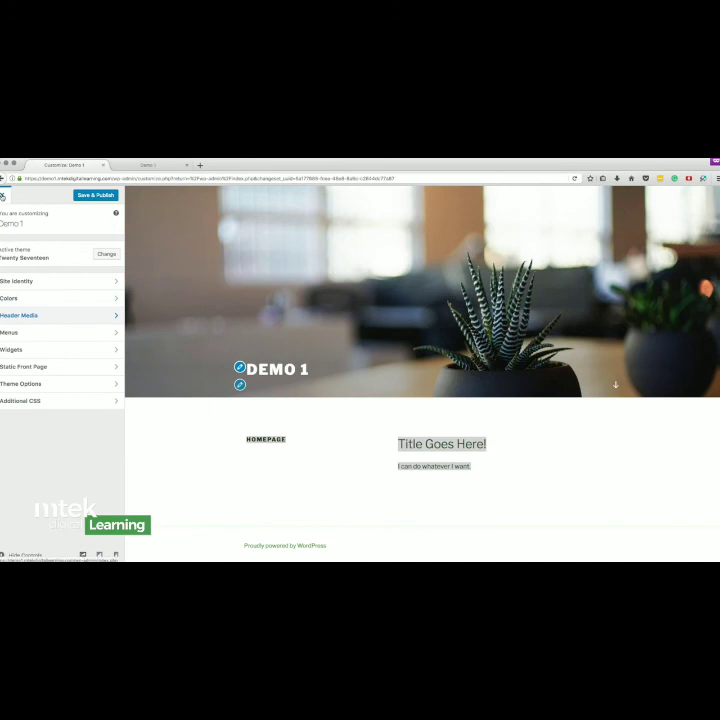
pyautogui.click(2, 196)
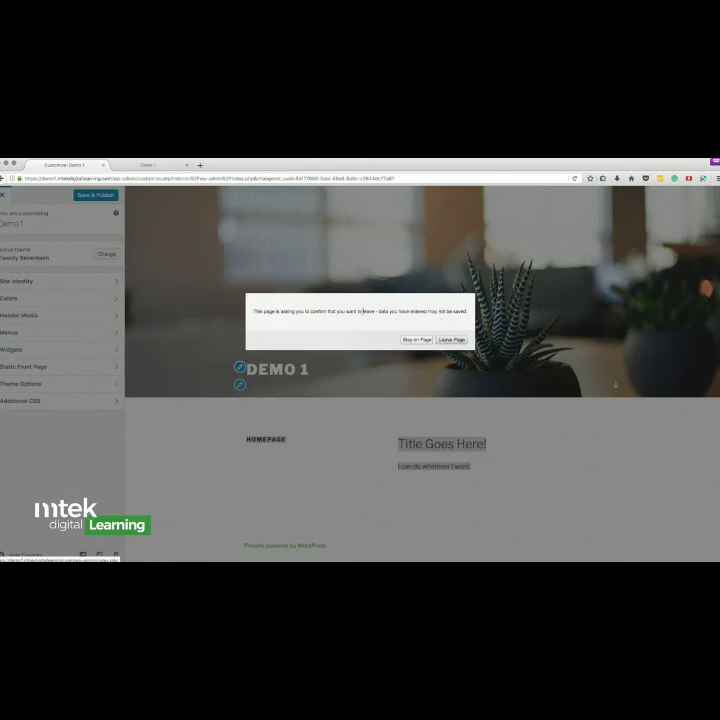
pyautogui.click(456, 340)
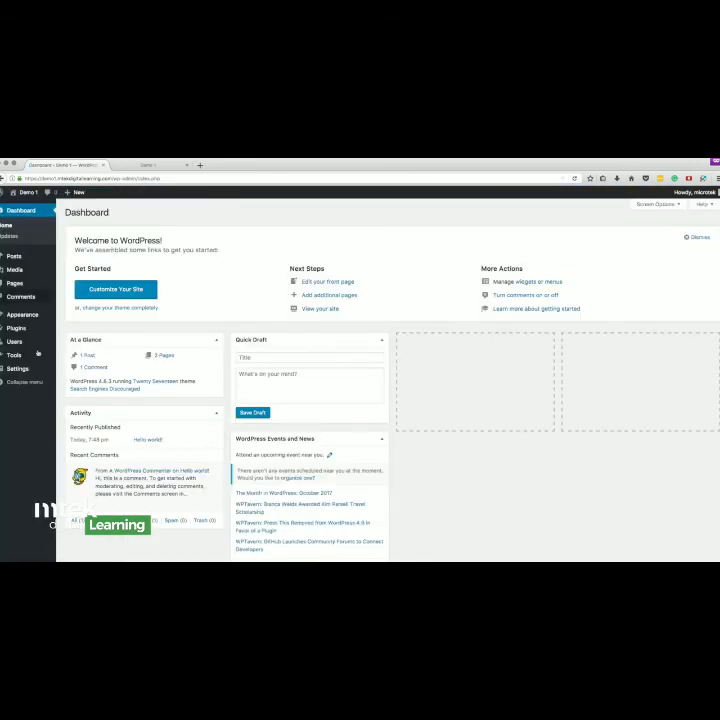
# Open the installed themes, start adding a new theme, and browse the featured themes available to install.
pyautogui.moveTo(24, 313)
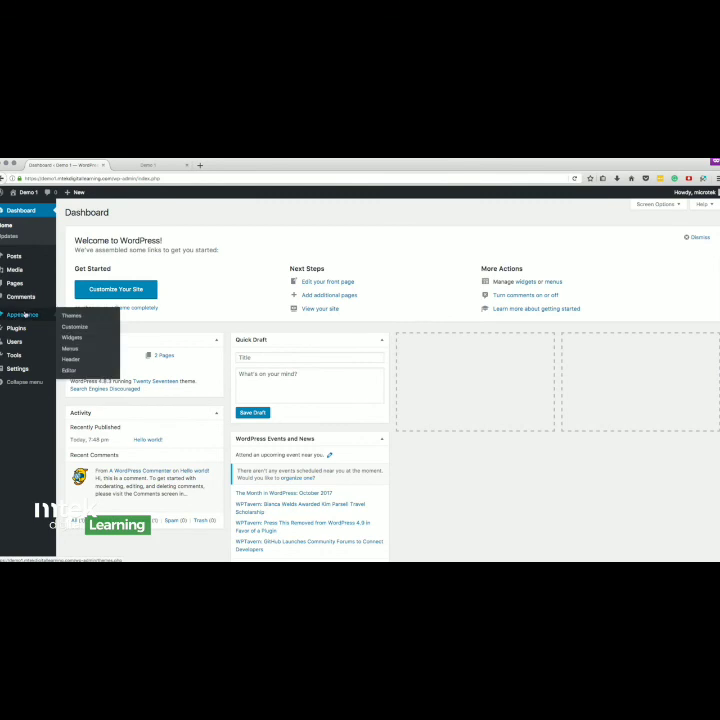
pyautogui.click(68, 316)
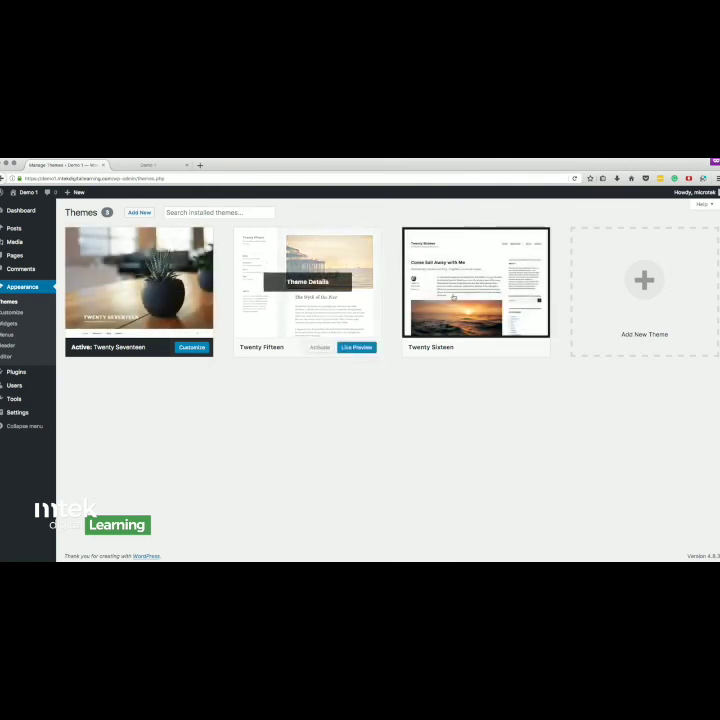
pyautogui.click(139, 212)
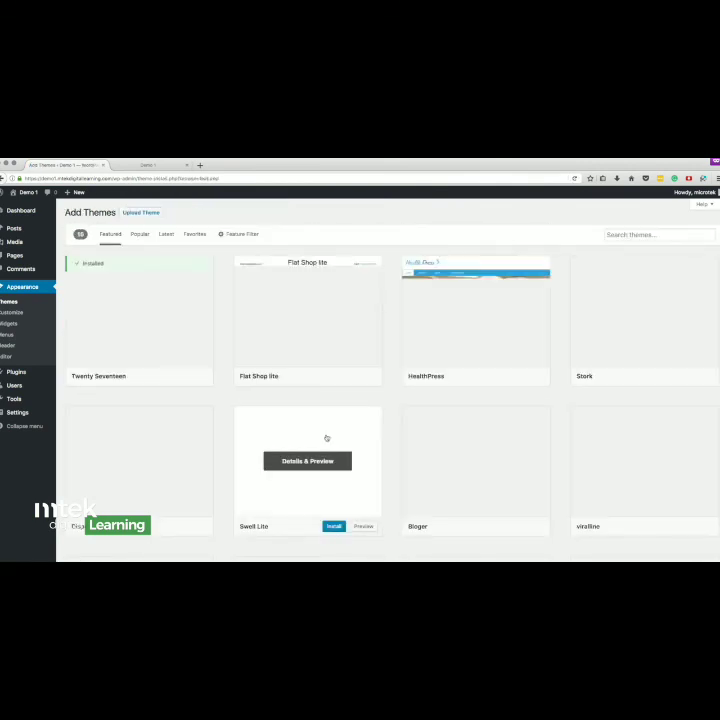
pyautogui.scroll(-5, 326, 438)
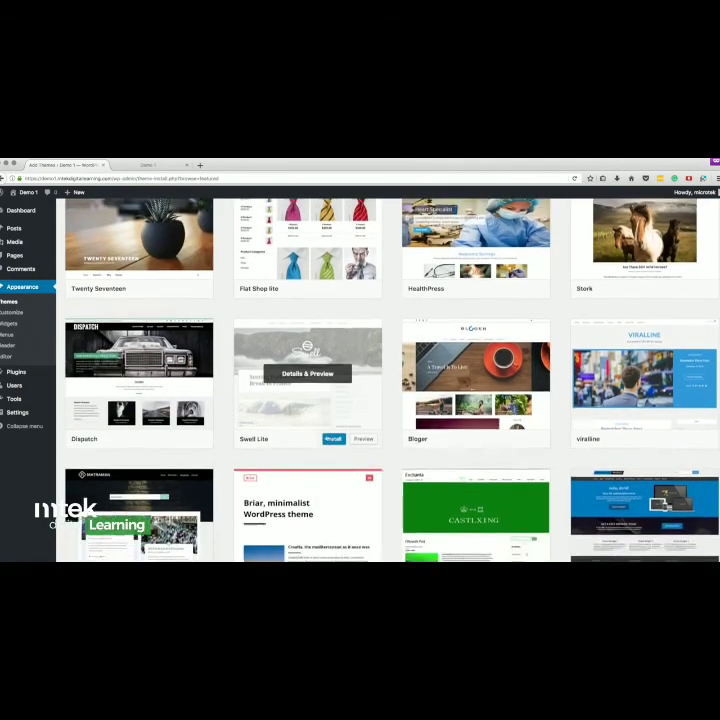
pyautogui.scroll(-3, 326, 438)
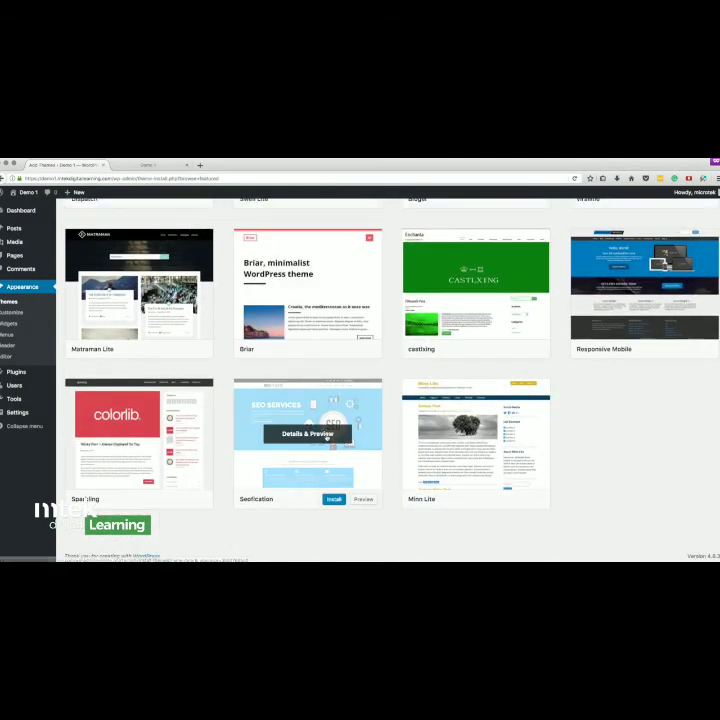
pyautogui.scroll(8, 300, 316)
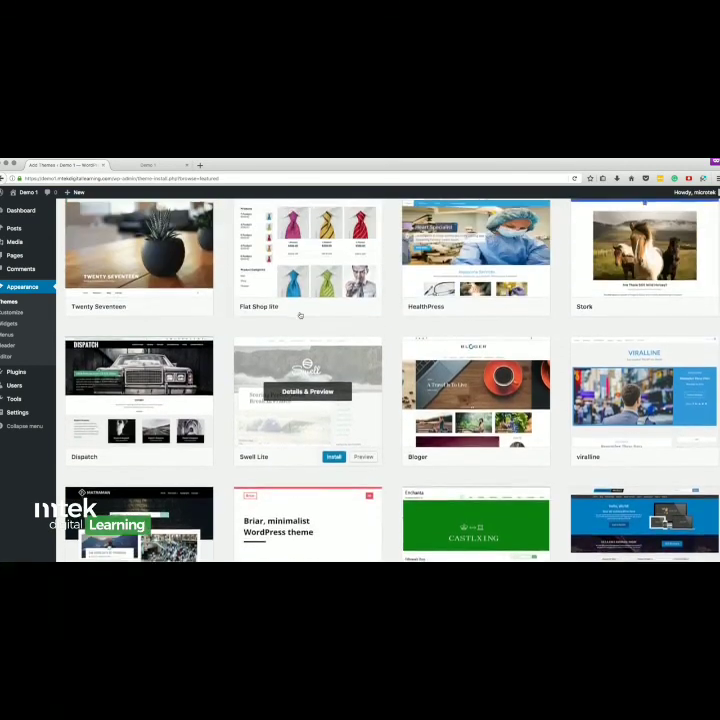
pyautogui.scroll(2, 300, 316)
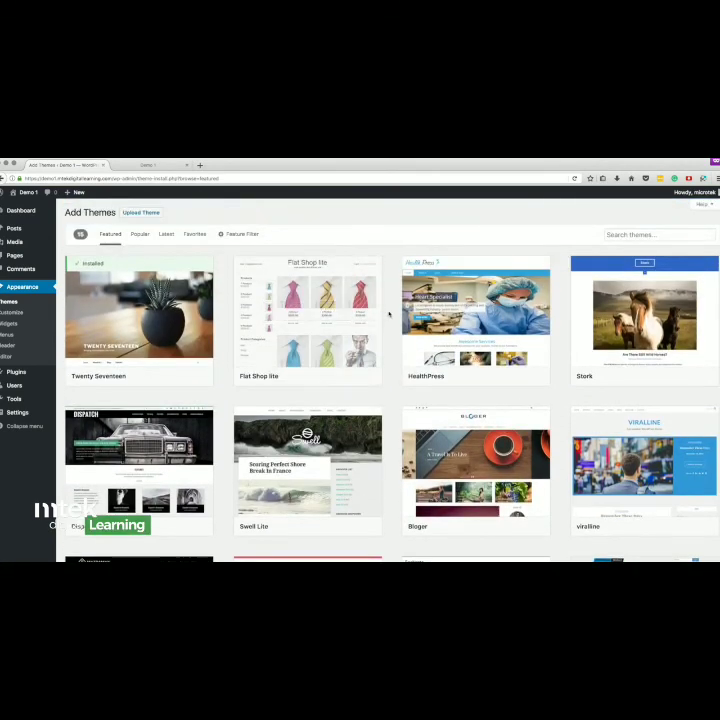